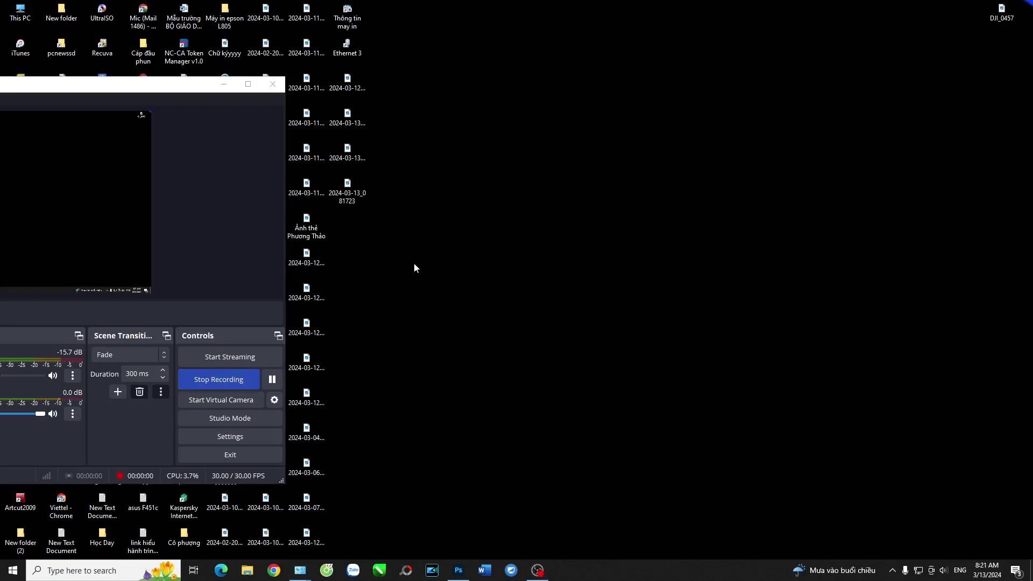
# Open the scan 2024-03-13_081723.jpg in Photos, maximized, and zoom in to inspect the card
pyautogui.doubleClick(349, 188)
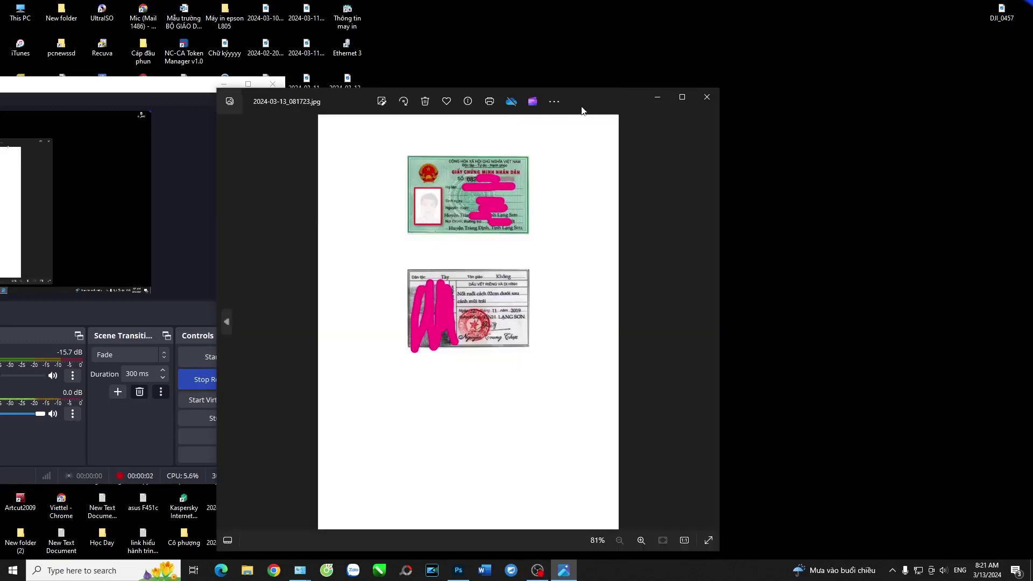
pyautogui.doubleClick(582, 105)
pyautogui.scroll(1, 560, 143)
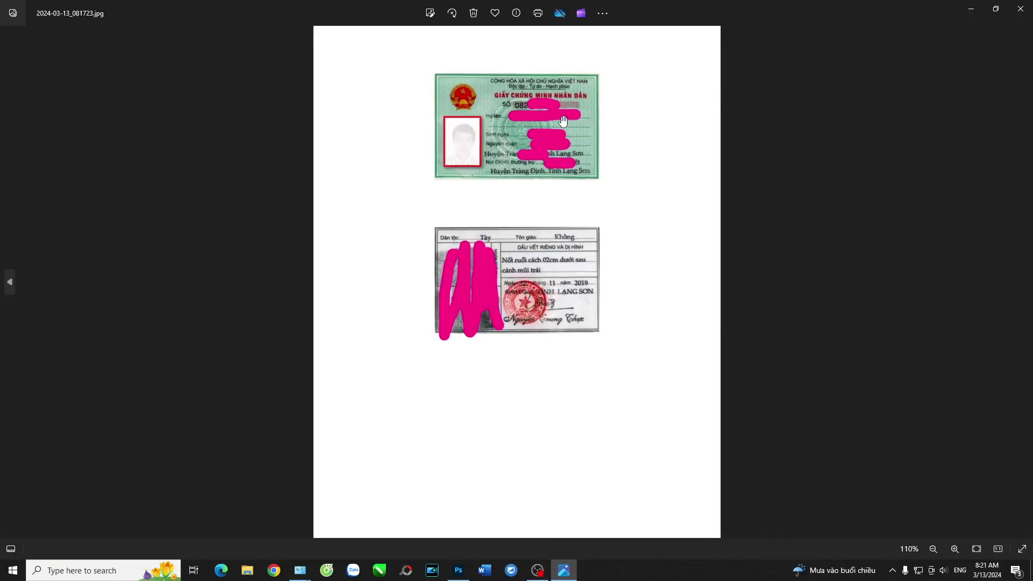
pyautogui.scroll(2, 560, 134)
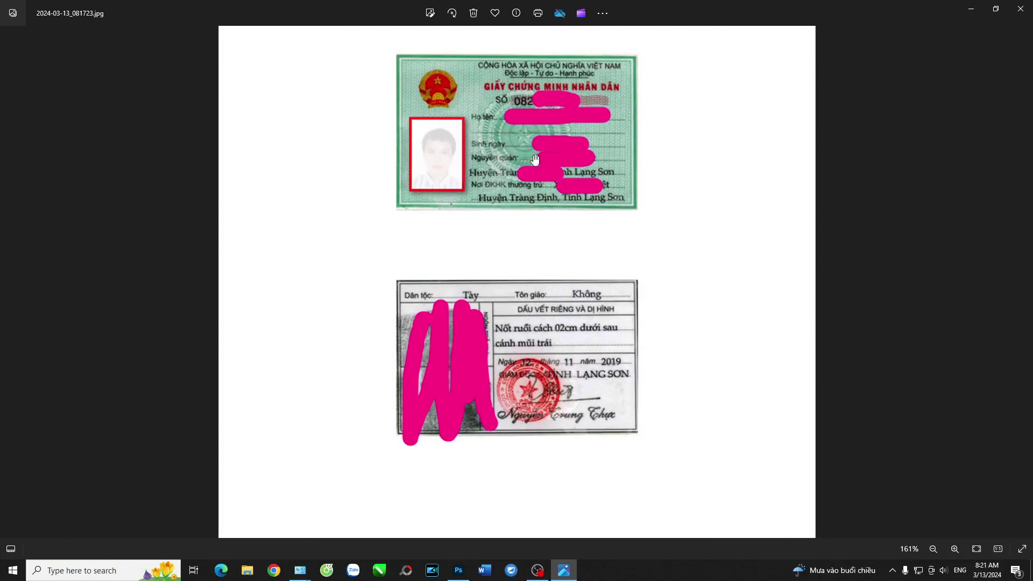
pyautogui.scroll(1, 561, 97)
pyautogui.moveTo(562, 97)
pyautogui.mouseDown()
pyautogui.moveTo(630, 325)
pyautogui.moveTo(628, 260)
pyautogui.mouseUp()
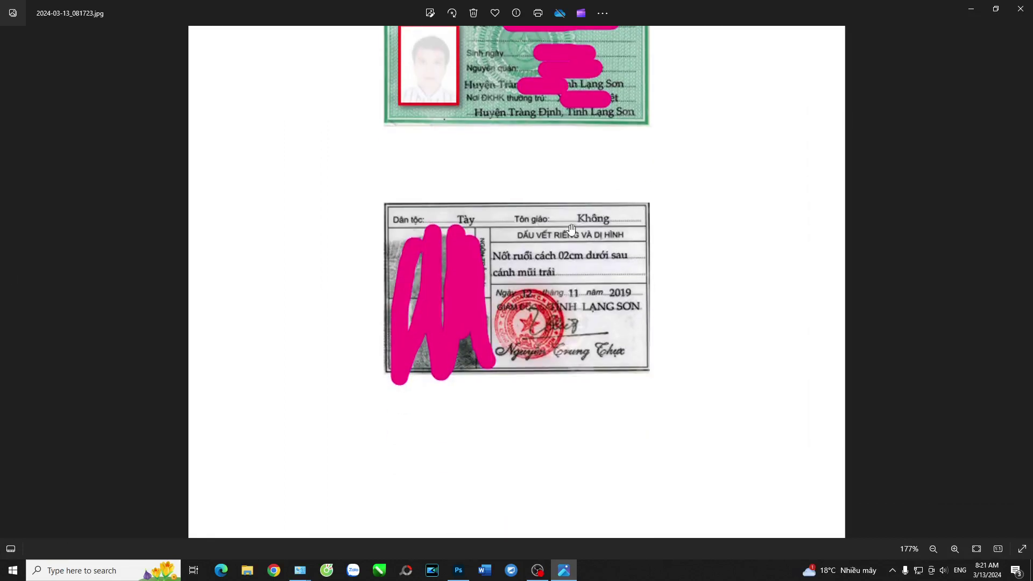
pyautogui.scroll(-3, 628, 260)
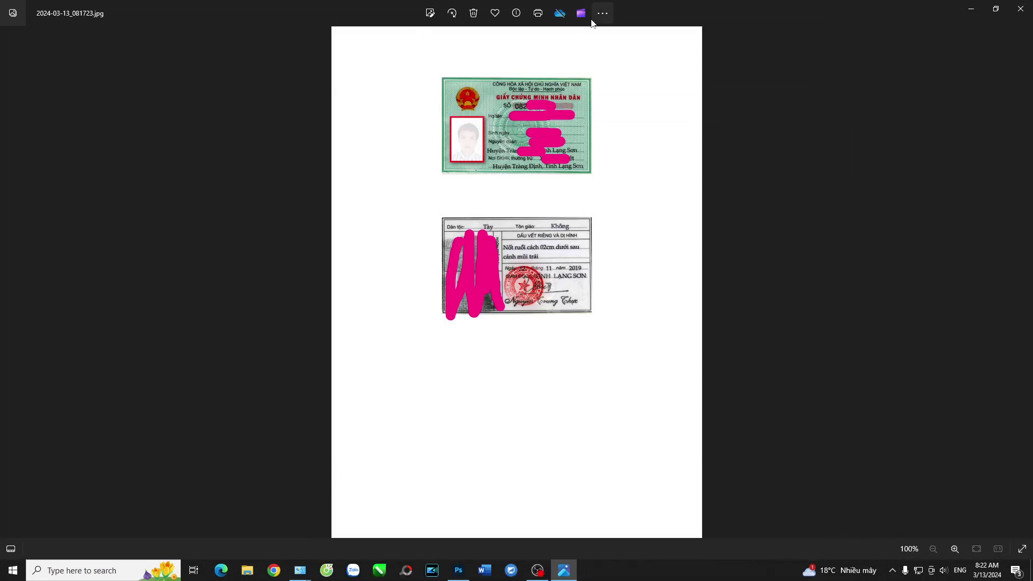
# Close Photos and bring up the front-side photo 2024-03-13_081302.jpg in Photoshop
pyautogui.doubleClick(695, 5)
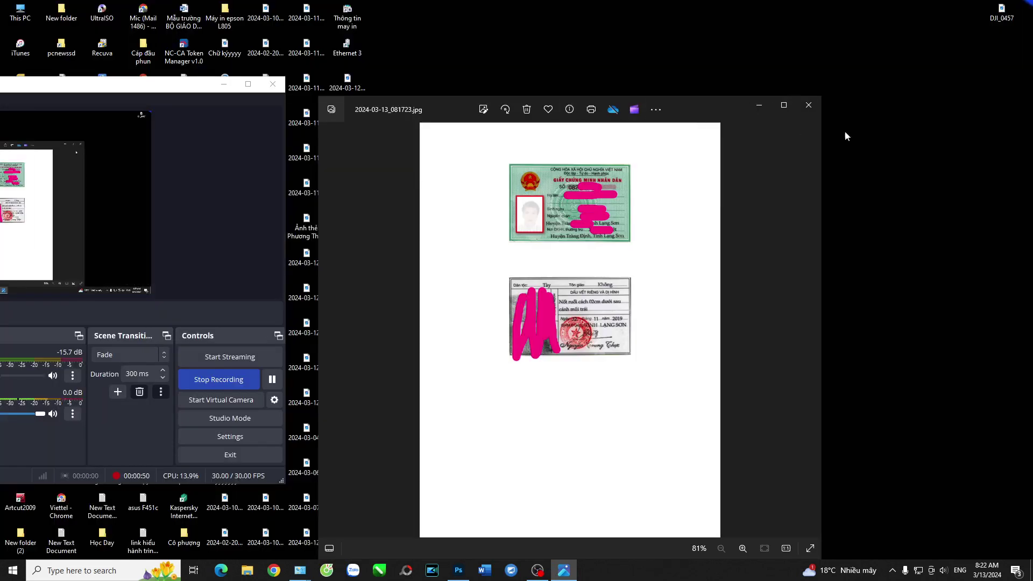
pyautogui.click(806, 105)
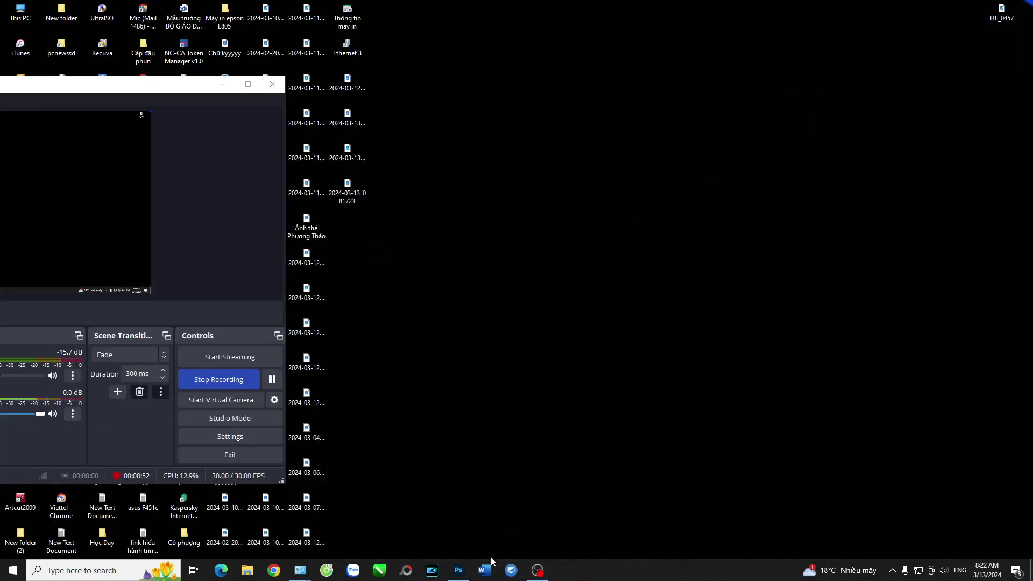
pyautogui.moveTo(378, 102)
pyautogui.mouseDown()
pyautogui.moveTo(329, 164)
pyautogui.moveTo(162, 263)
pyautogui.mouseUp()
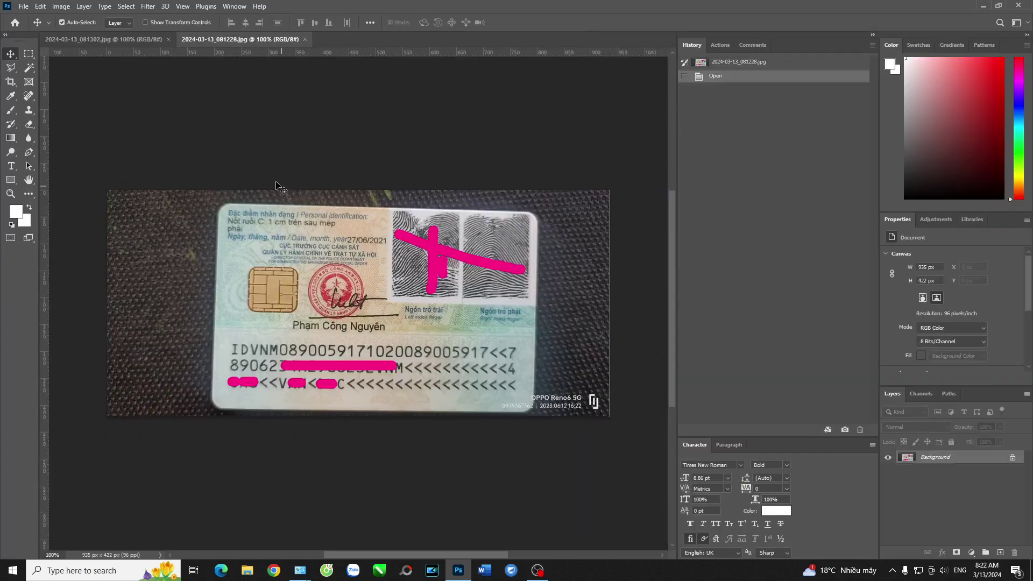
pyautogui.click(537, 570)
pyautogui.click(480, 390)
pyautogui.click(128, 42)
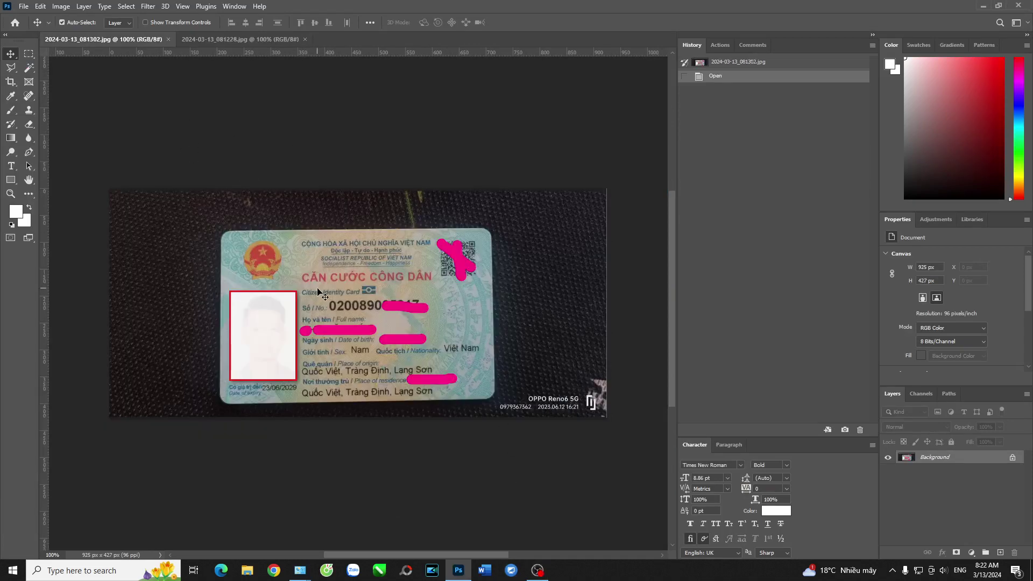
# Start a crop at an 8.5 × 5.5 ratio and fit the frame roughly around the card
pyautogui.click(11, 84)
pyautogui.click(11, 54)
pyautogui.click(11, 82)
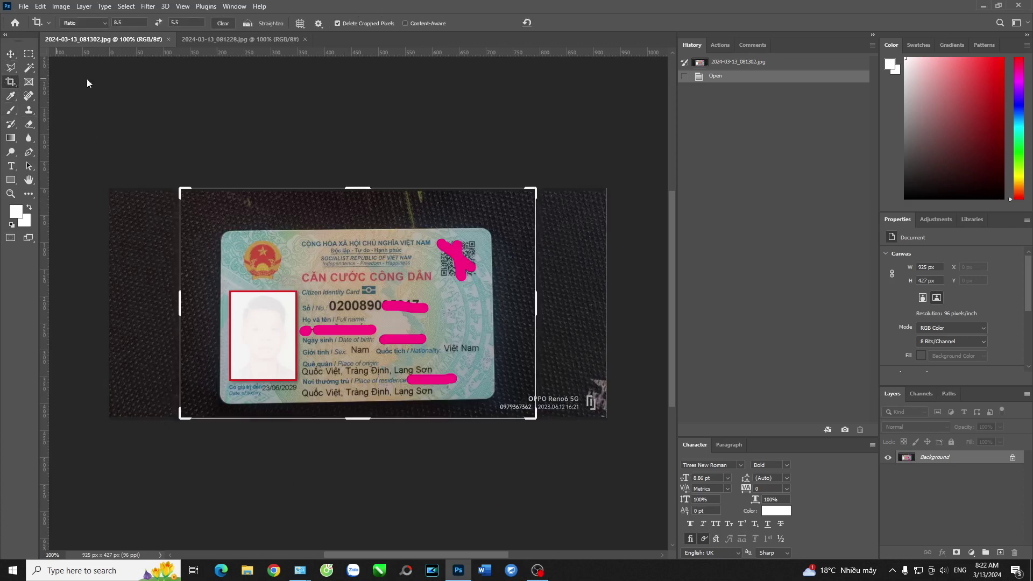
pyautogui.click(135, 24)
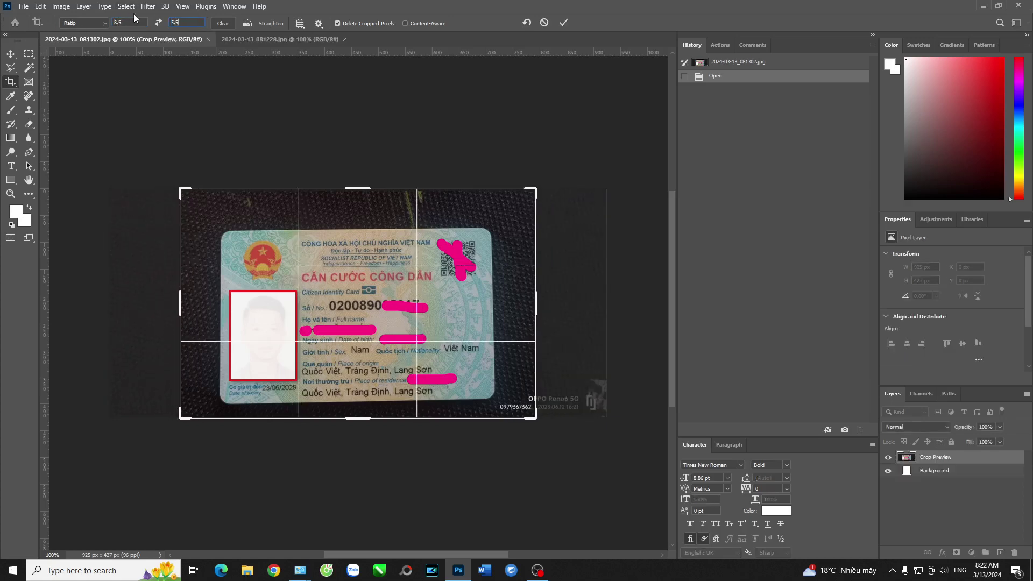
pyautogui.moveTo(535, 189)
pyautogui.mouseDown()
pyautogui.moveTo(470, 230)
pyautogui.moveTo(420, 246)
pyautogui.moveTo(416, 237)
pyautogui.mouseUp()
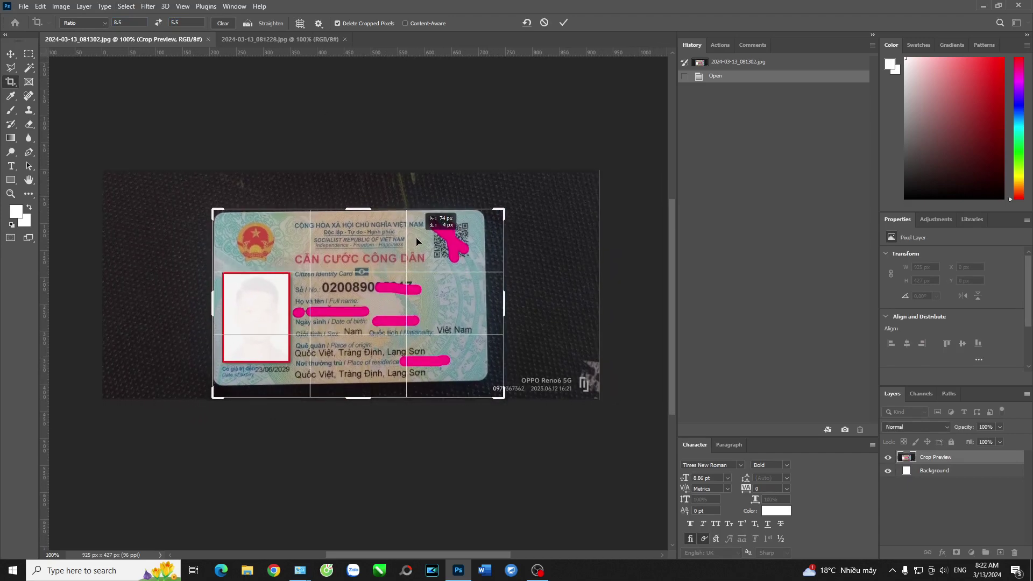
pyautogui.moveTo(504, 398)
pyautogui.mouseDown()
pyautogui.moveTo(489, 387)
pyautogui.moveTo(501, 397)
pyautogui.mouseUp()
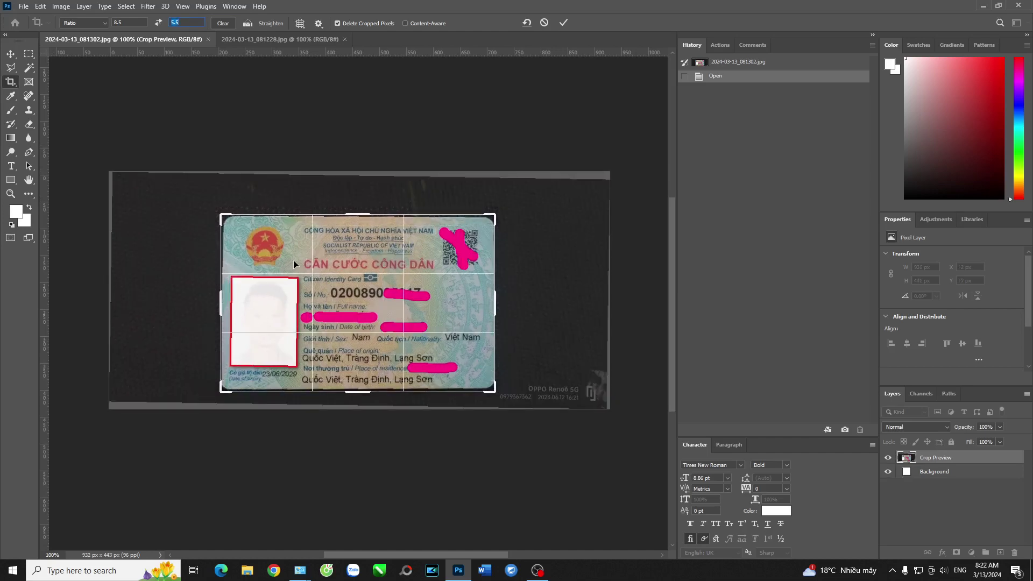
# Tighten the crop's top and bottom edges onto the card and commit it at 483 × 313 px
pyautogui.hotkey('ctrl', '+')
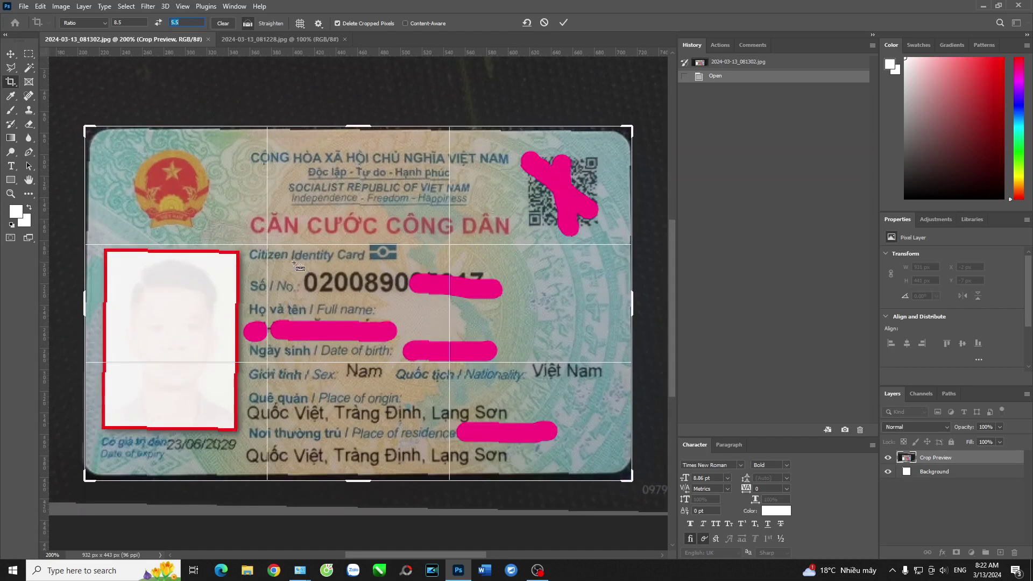
pyautogui.hotkey('ctrl', '-')
pyautogui.hotkey('ctrl', '+')
pyautogui.hotkey('ctrl', '-')
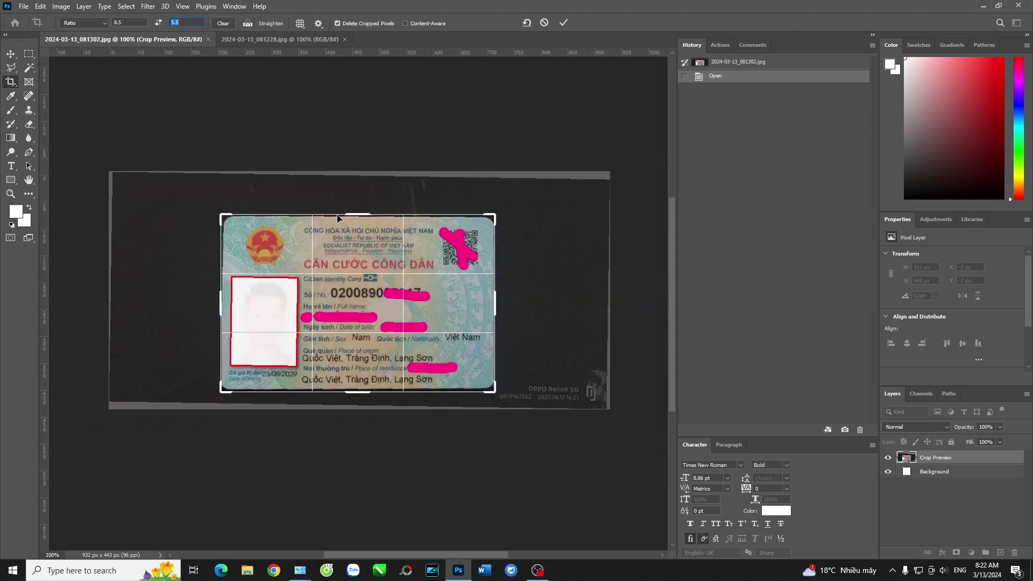
pyautogui.moveTo(361, 397); pyautogui.dragTo(361, 394)
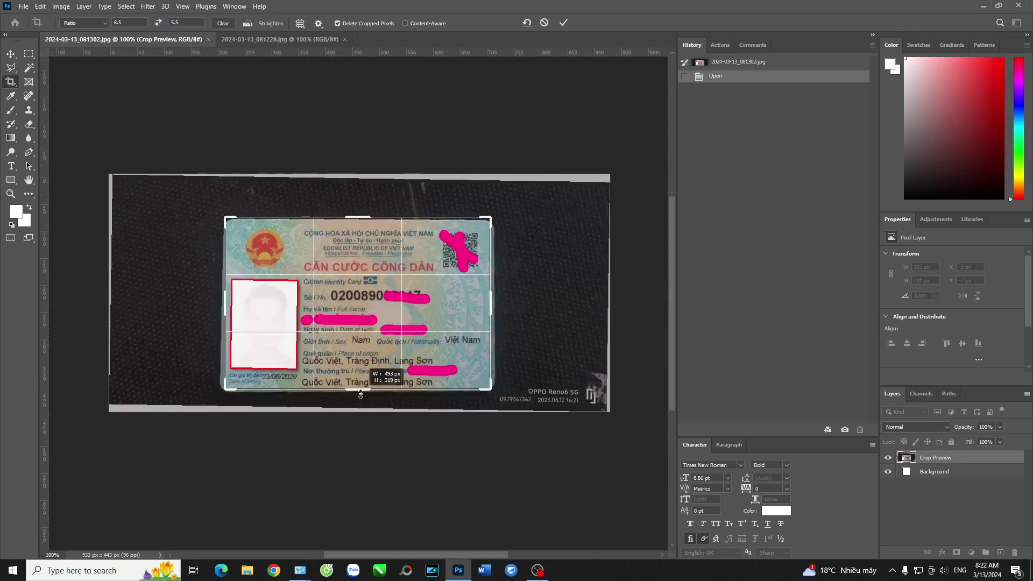
pyautogui.moveTo(359, 217); pyautogui.dragTo(359, 215)
pyautogui.press('Return')
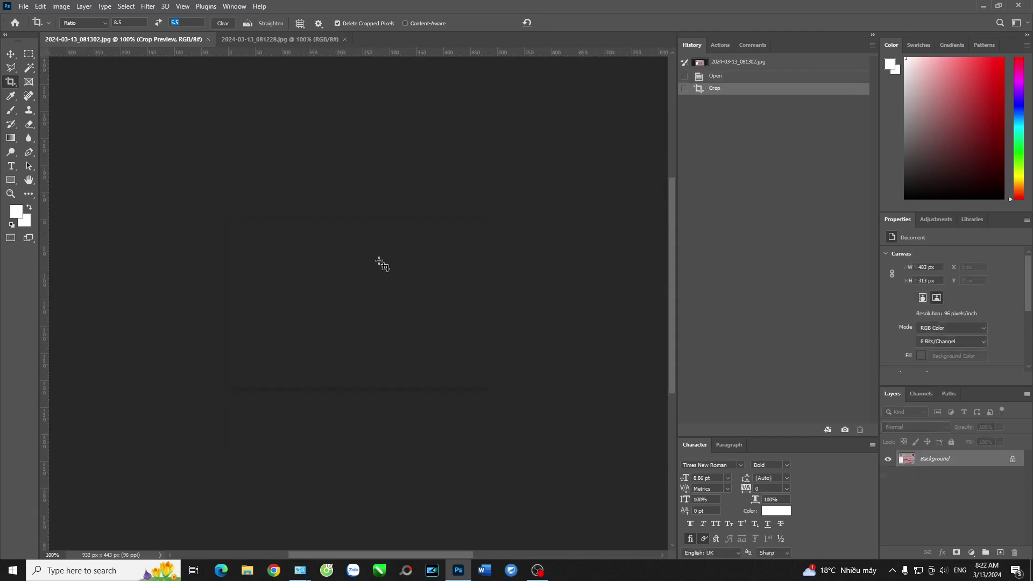
# Resize the front card to 8.5 cm wide at 300 pixels/inch (1004 × 651 px) and fit it in view
pyautogui.click(16, 59)
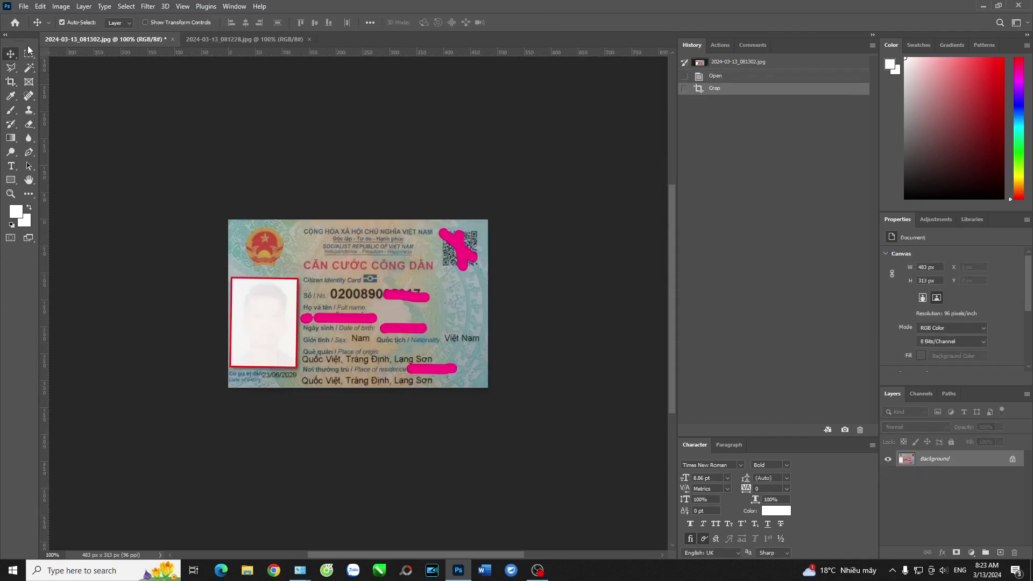
pyautogui.click(61, 6)
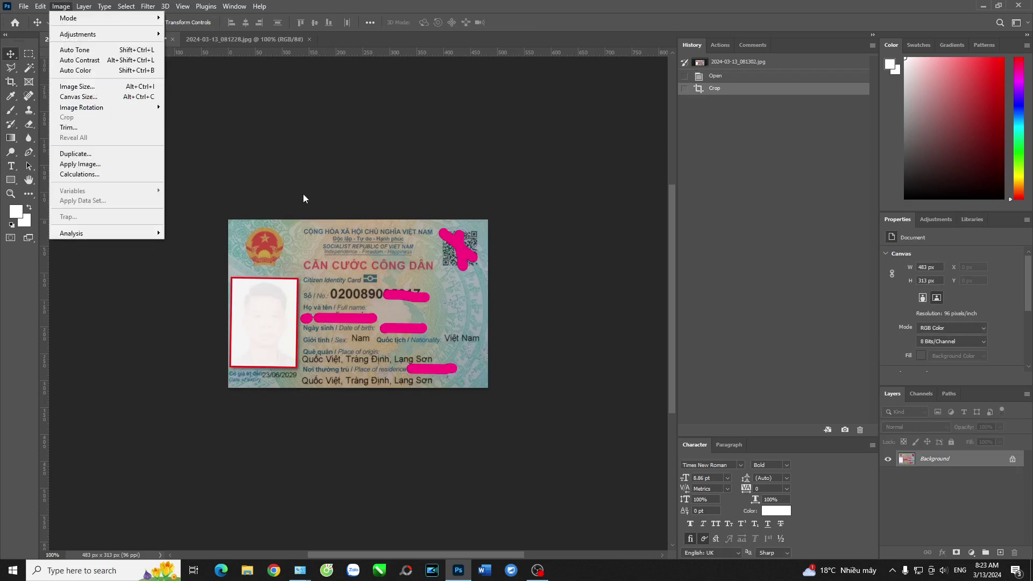
pyautogui.click(77, 86)
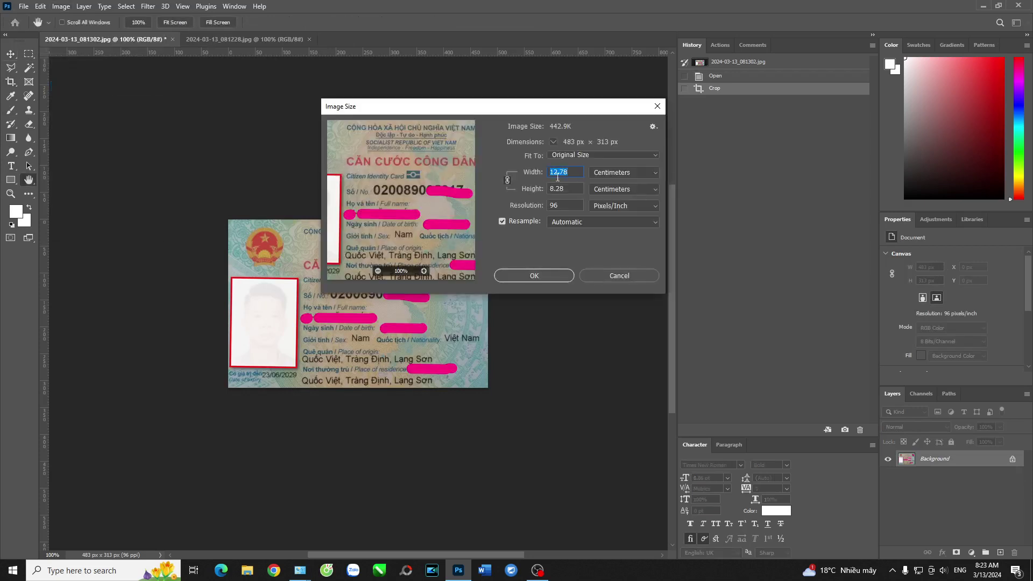
pyautogui.write('8.5')
pyautogui.press('Tab')
pyautogui.press('Tab')
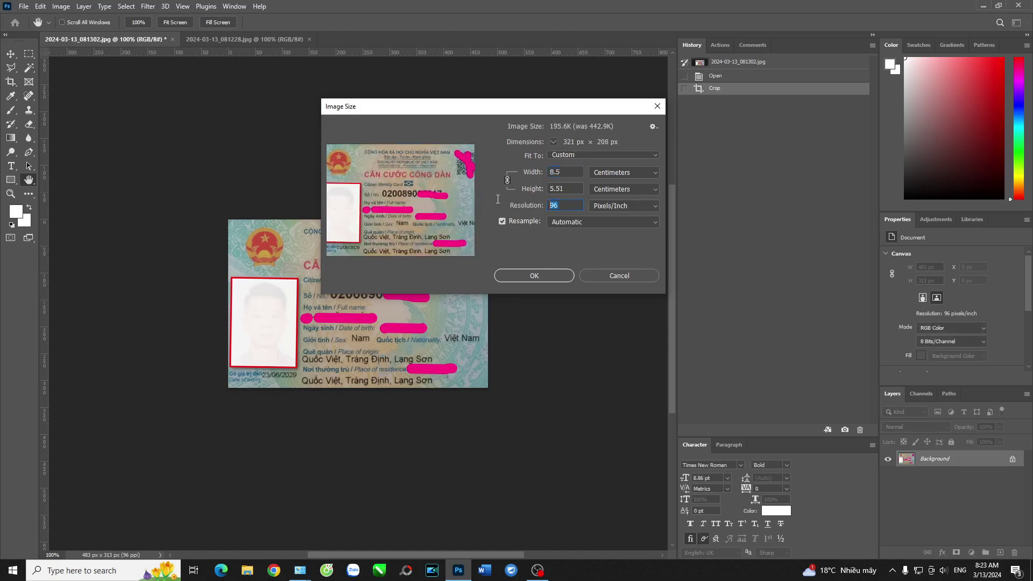
pyautogui.write('300')
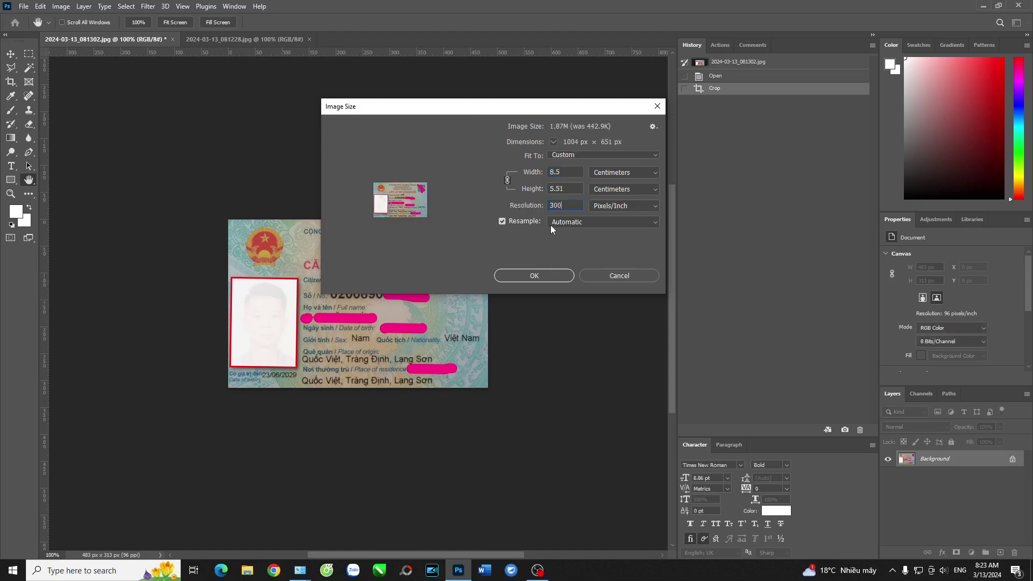
pyautogui.click(557, 276)
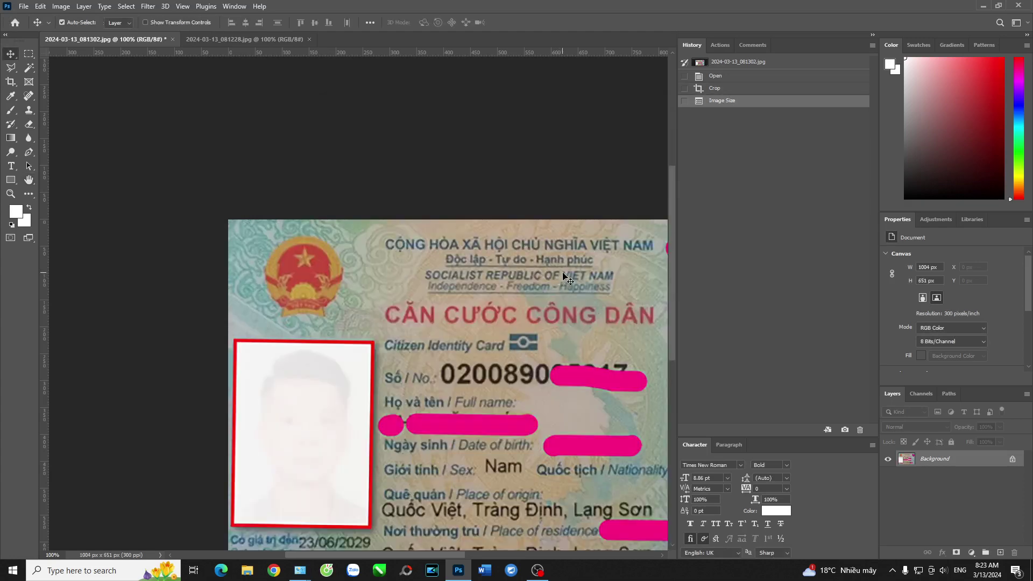
pyautogui.hotkey('ctrl', '-')
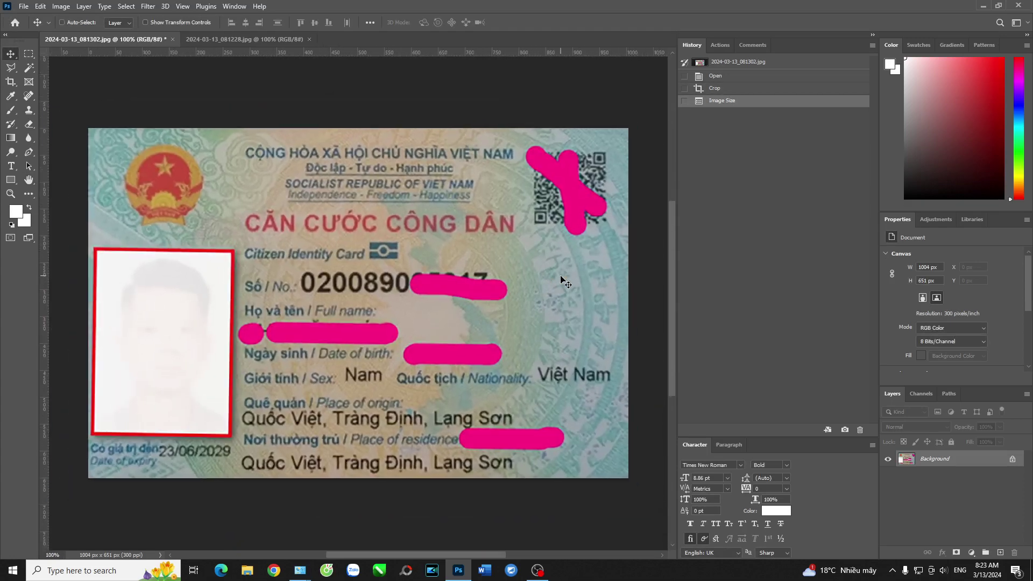
# Apply Levels to the front photo with input levels 38, 0.96 and 228
pyautogui.click(85, 6)
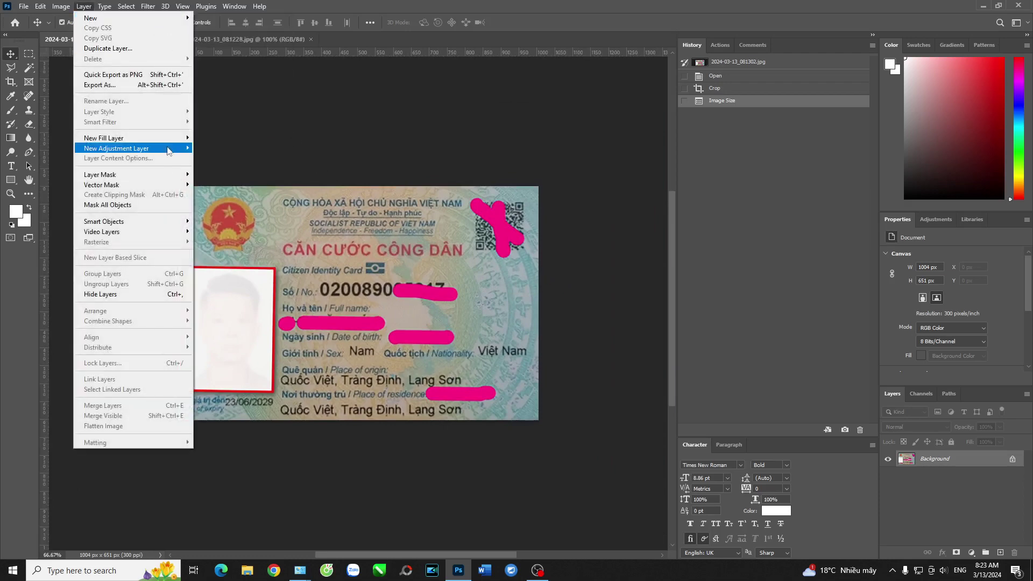
pyautogui.moveTo(117, 148)
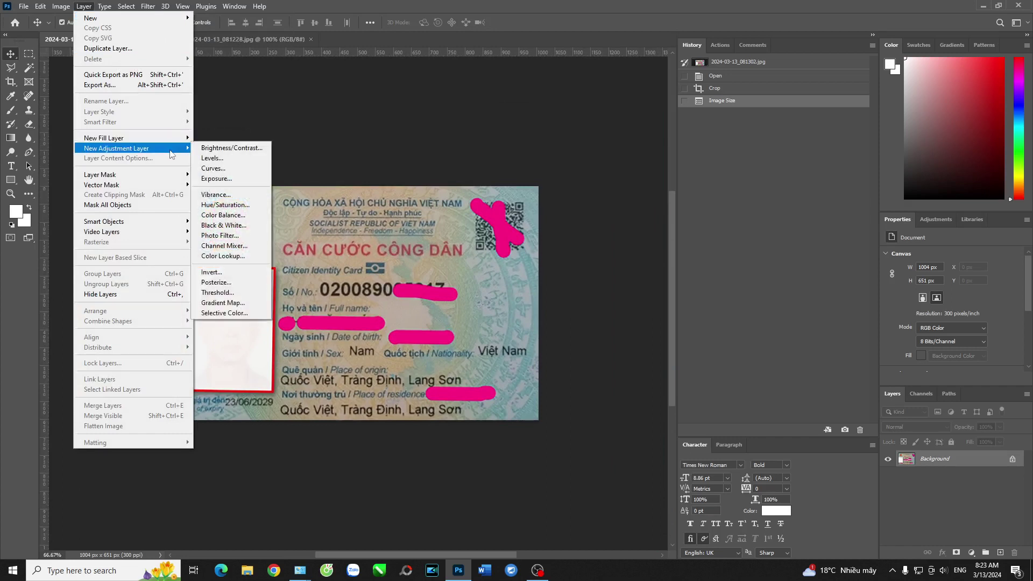
pyautogui.click(67, 18)
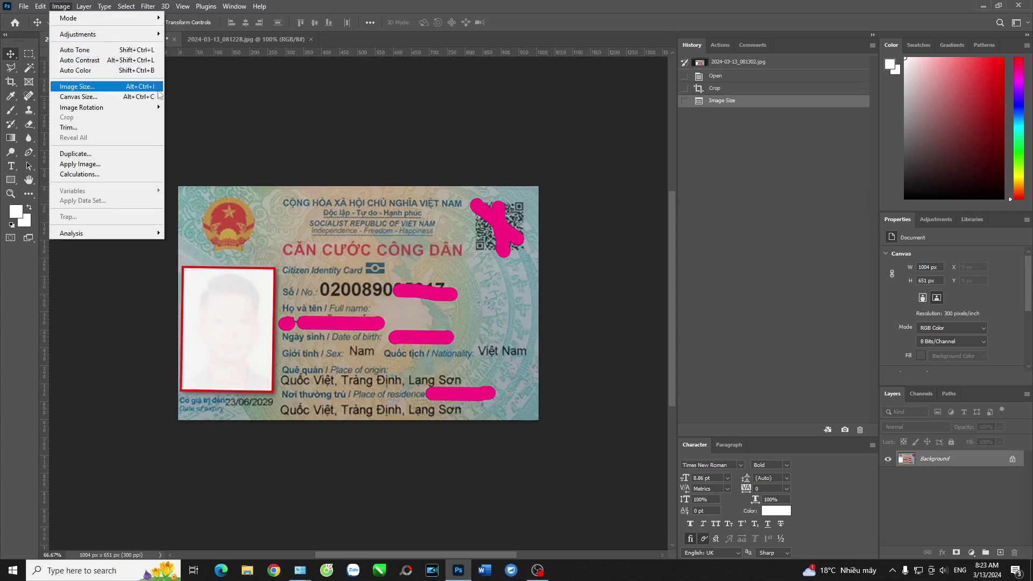
pyautogui.moveTo(78, 34)
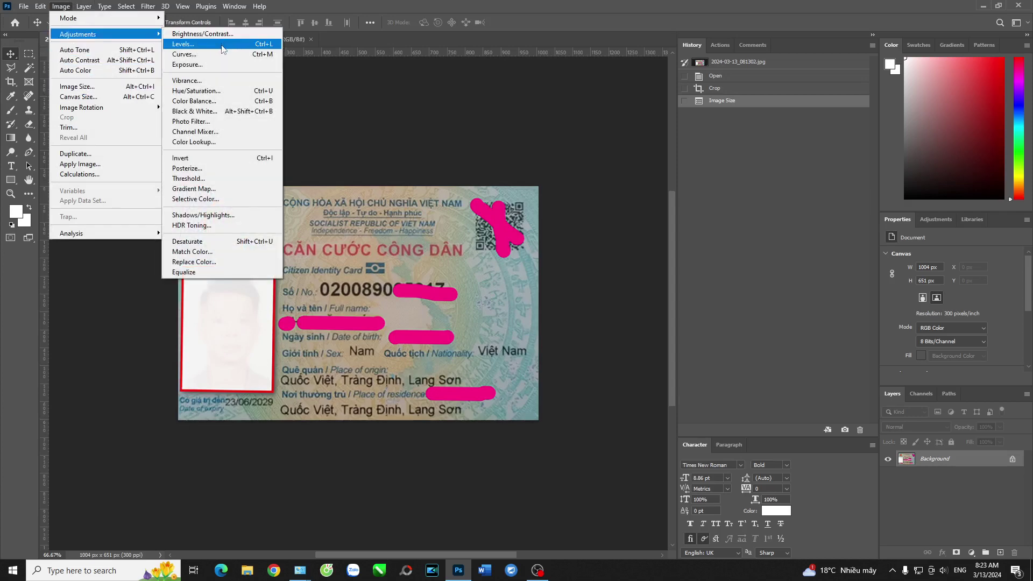
pyautogui.click(223, 47)
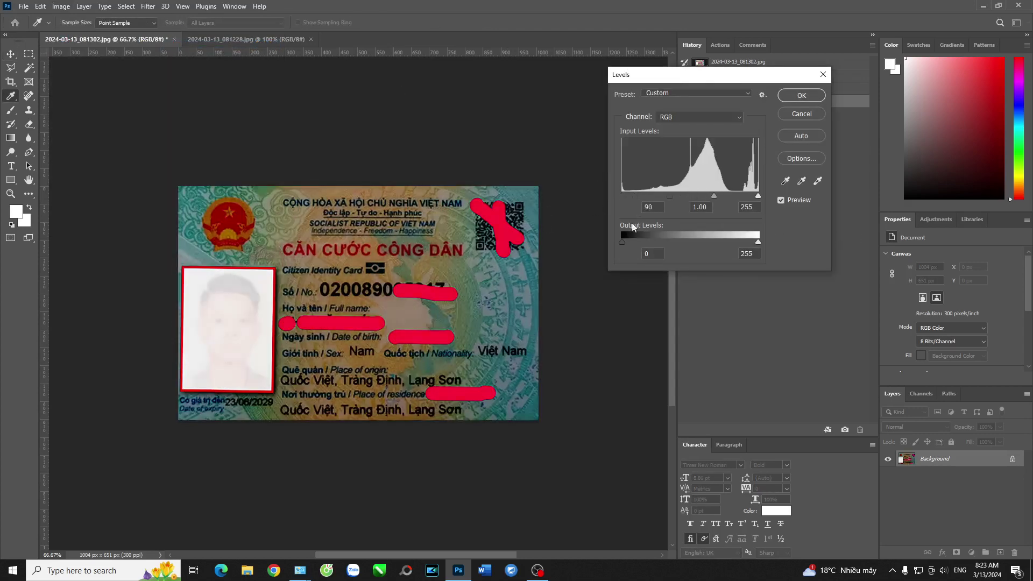
pyautogui.moveTo(631, 206)
pyautogui.mouseDown()
pyautogui.moveTo(609, 193)
pyautogui.moveTo(631, 196)
pyautogui.mouseUp()
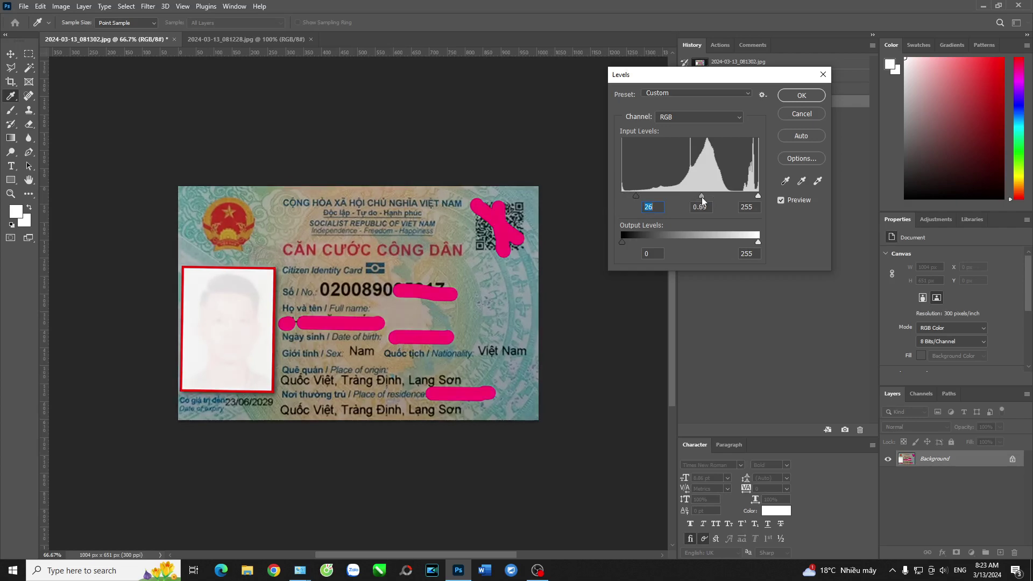
pyautogui.moveTo(699, 197); pyautogui.dragTo(744, 196)
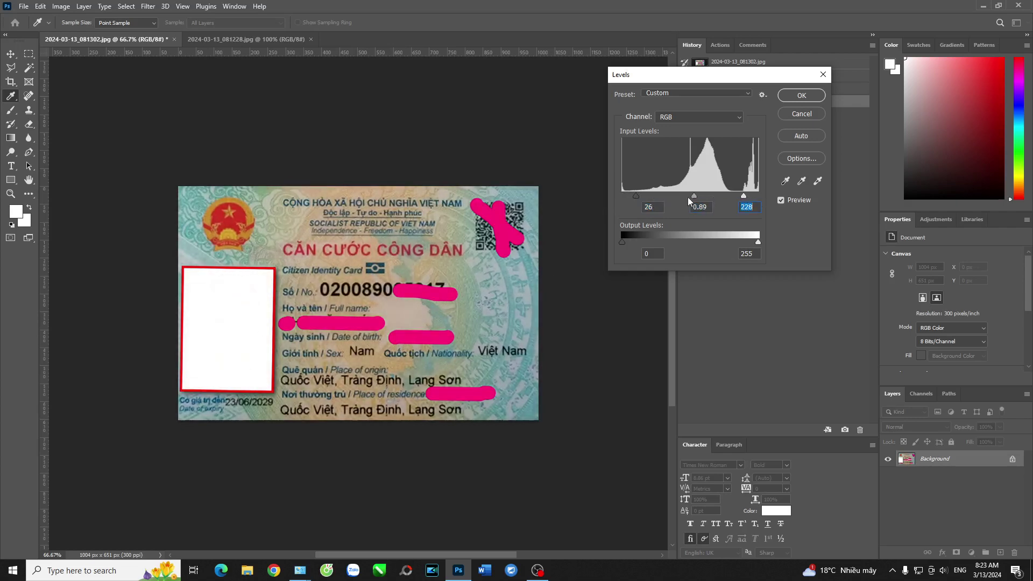
pyautogui.moveTo(693, 197); pyautogui.dragTo(691, 198)
pyautogui.moveTo(632, 196); pyautogui.dragTo(643, 196)
pyautogui.press('Tab')
pyautogui.press('Tab')
pyautogui.press('Tab')
pyautogui.press('Tab')
pyautogui.click(801, 95)
# Reopen Image Size to confirm the front card's 8.5 cm, 300 ppi size
pyautogui.press('v')
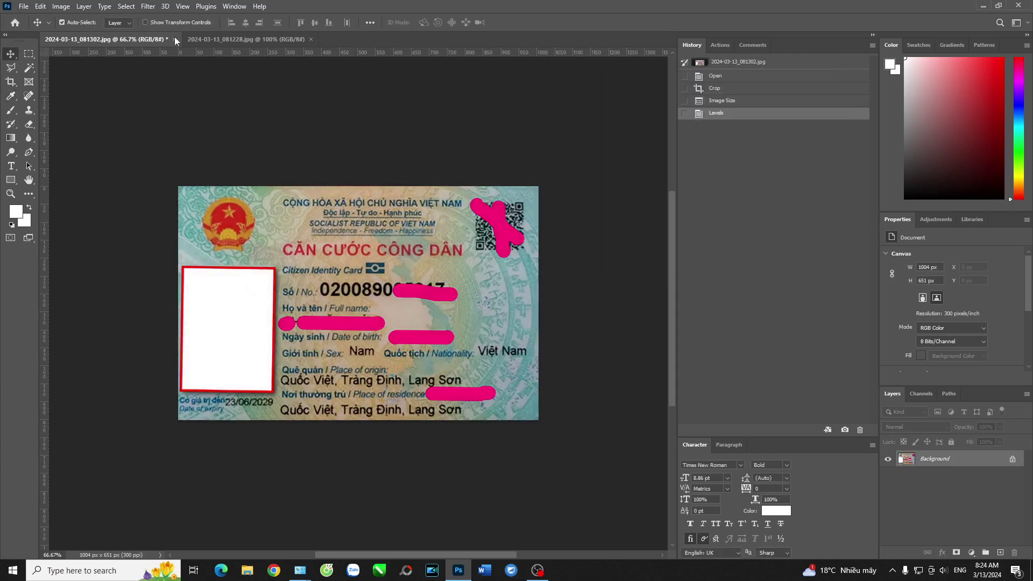
pyautogui.click(61, 6)
pyautogui.click(81, 87)
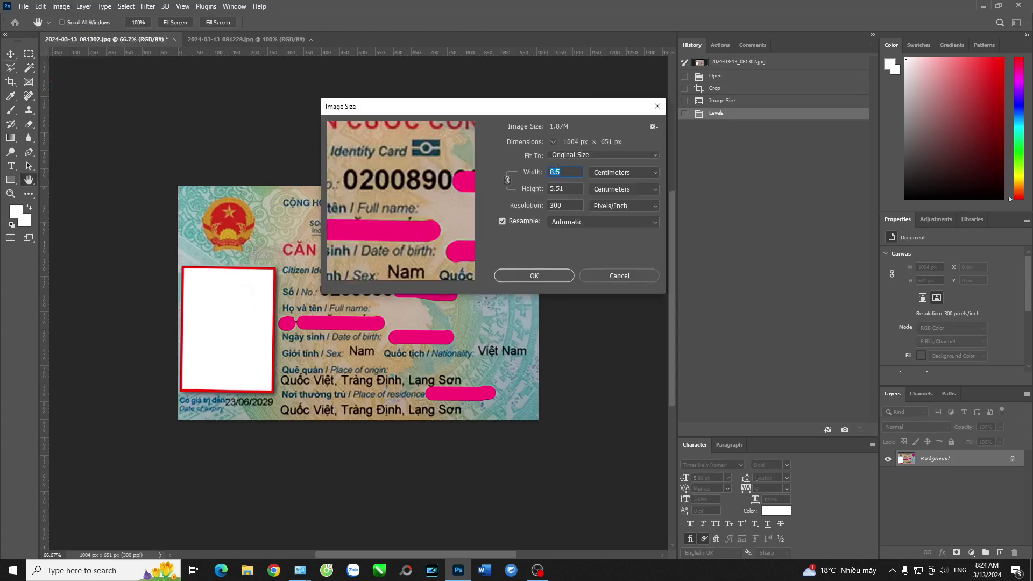
pyautogui.click(547, 276)
# On the back-side photo, rotate the crop frame to level the card and fit it to the card corners
pyautogui.click(220, 39)
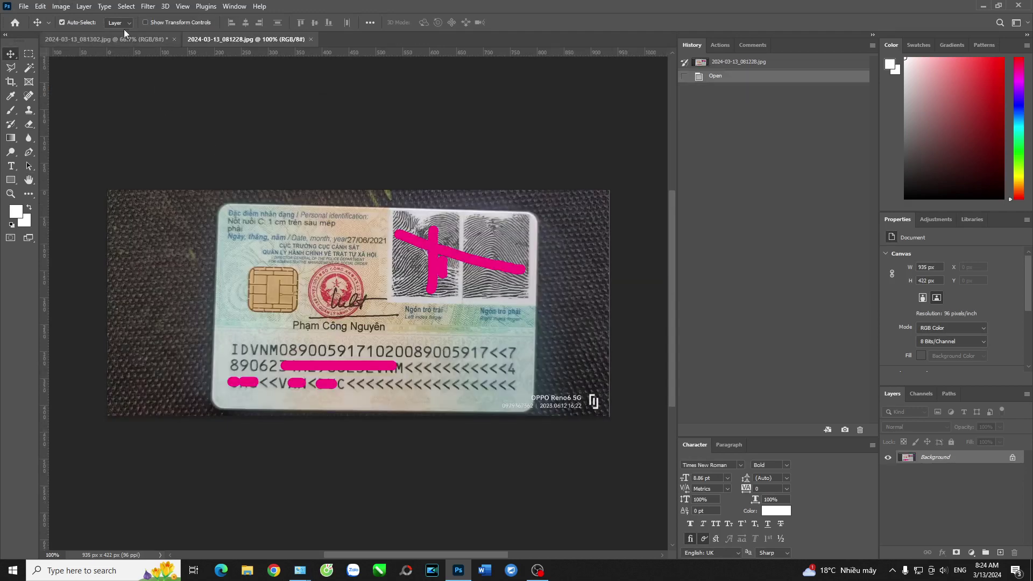
pyautogui.click(11, 81)
pyautogui.moveTo(271, 237)
pyautogui.mouseDown()
pyautogui.moveTo(464, 259)
pyautogui.moveTo(440, 246)
pyautogui.mouseUp()
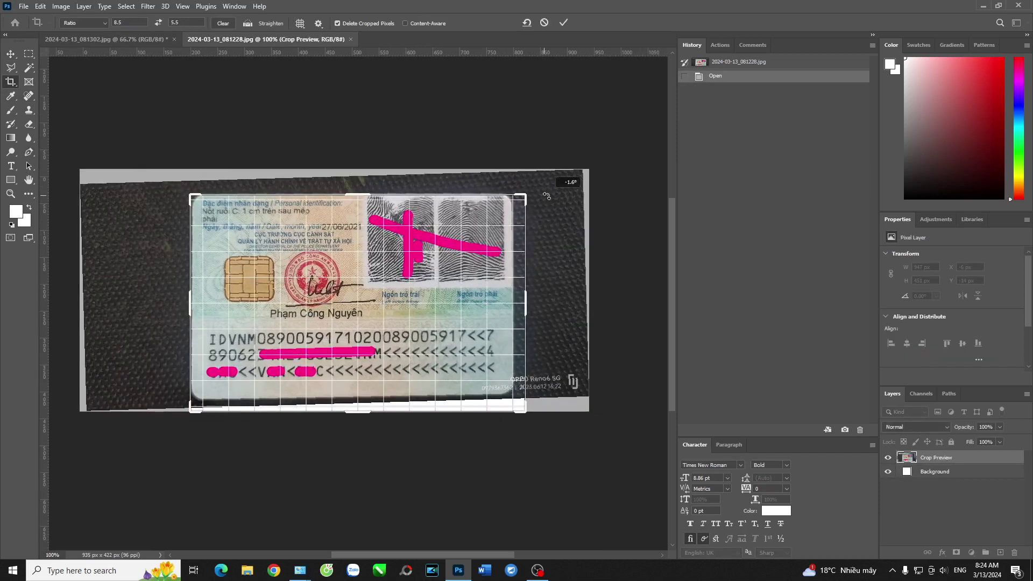
pyautogui.moveTo(525, 410); pyautogui.dragTo(519, 410)
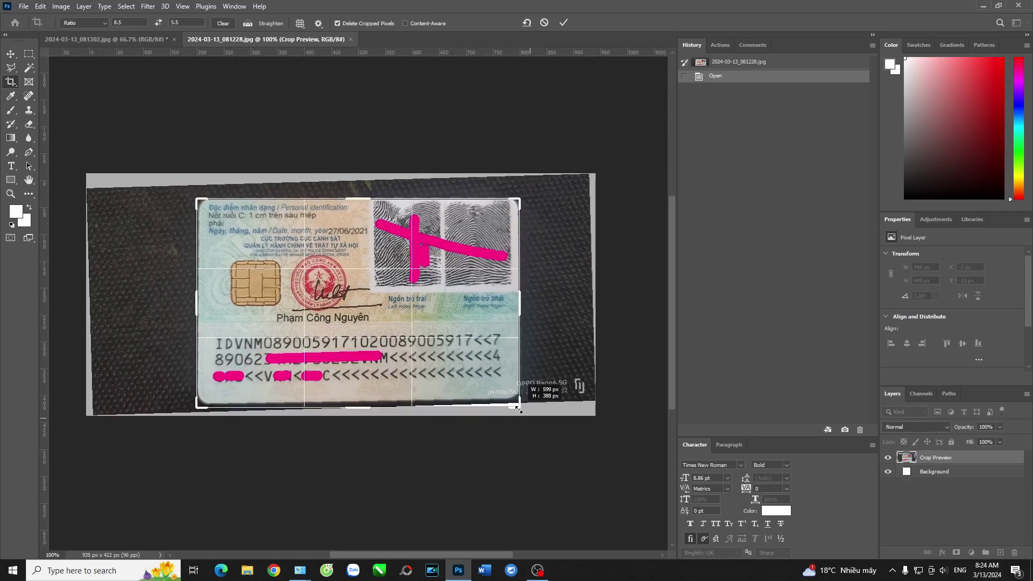
pyautogui.moveTo(197, 407); pyautogui.dragTo(201, 402)
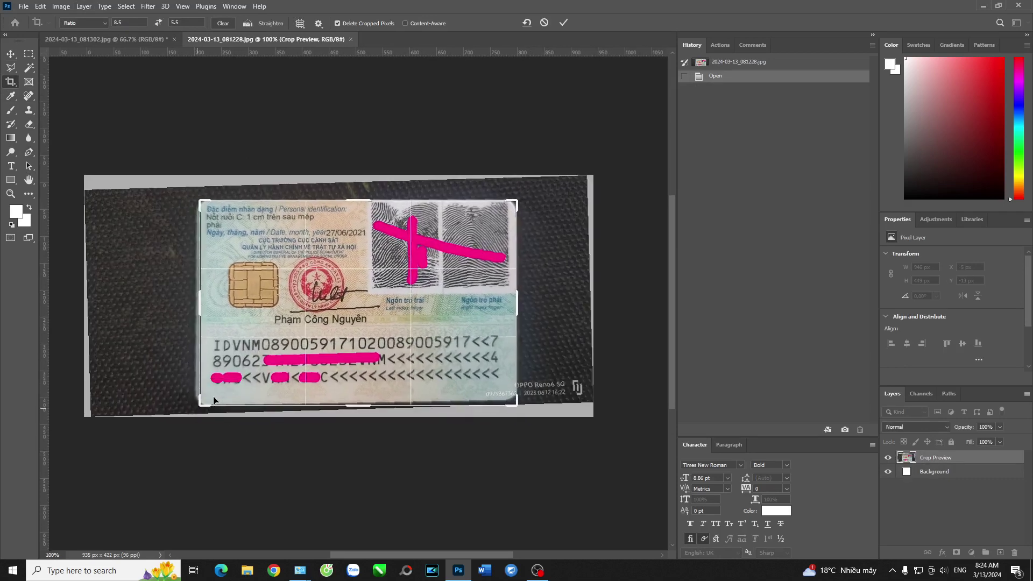
pyautogui.moveTo(525, 417); pyautogui.dragTo(521, 421)
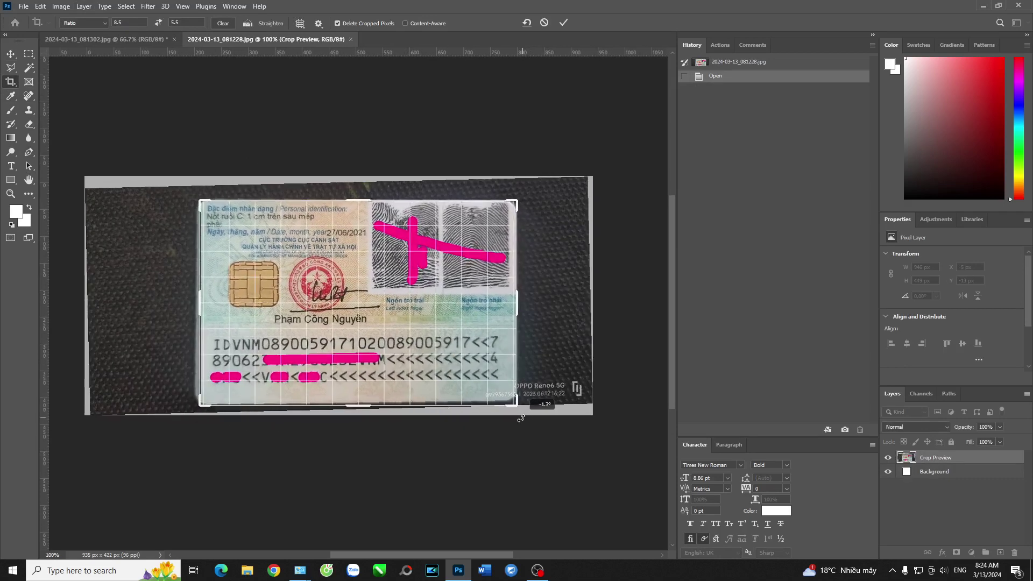
pyautogui.moveTo(476, 367); pyautogui.dragTo(478, 367)
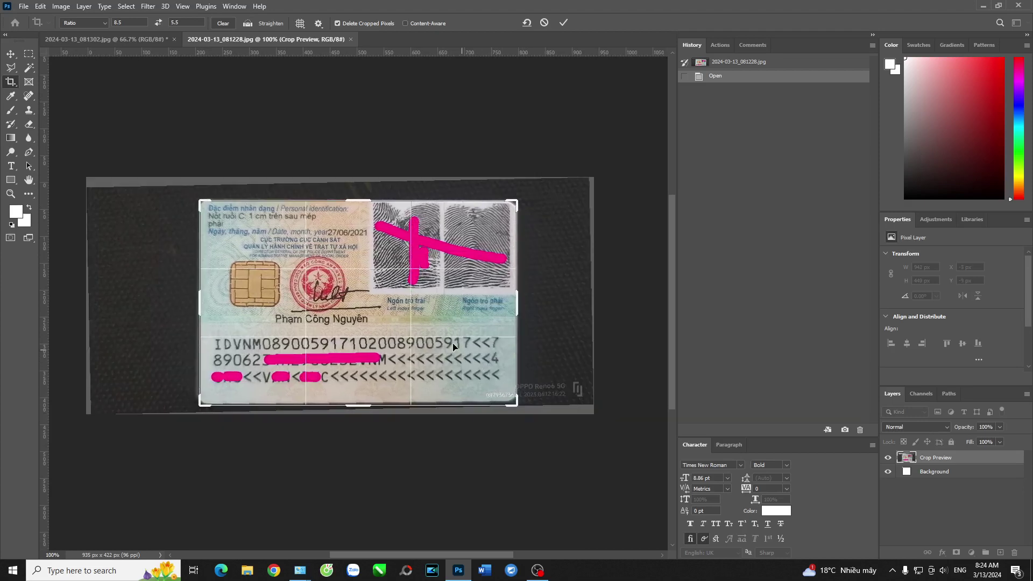
pyautogui.click(420, 315)
pyautogui.click(420, 317)
# Clear the fixed crop ratio and commit the back card crop at 588 × 380 px
pyautogui.rightClick(420, 317)
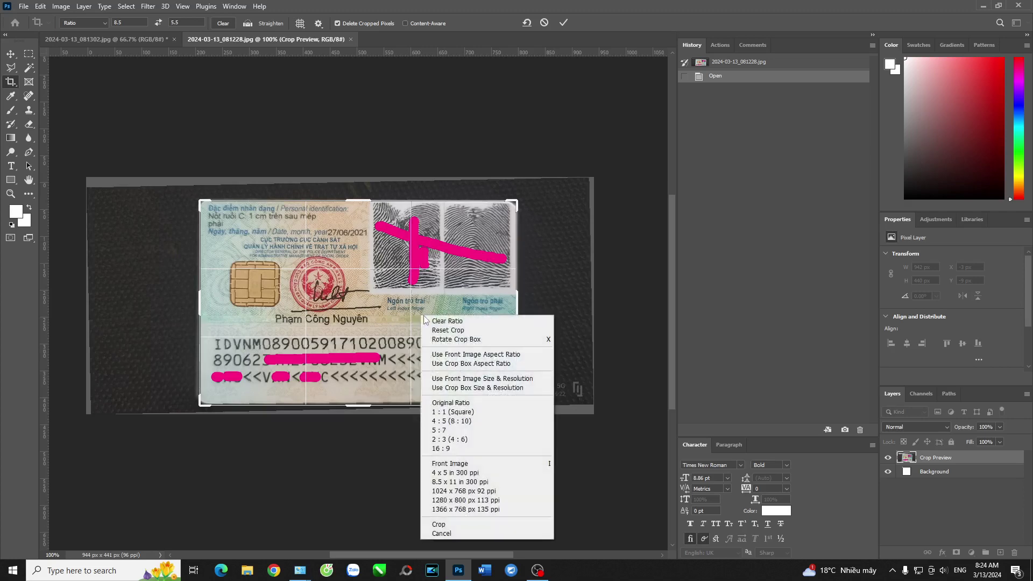
pyautogui.click(435, 321)
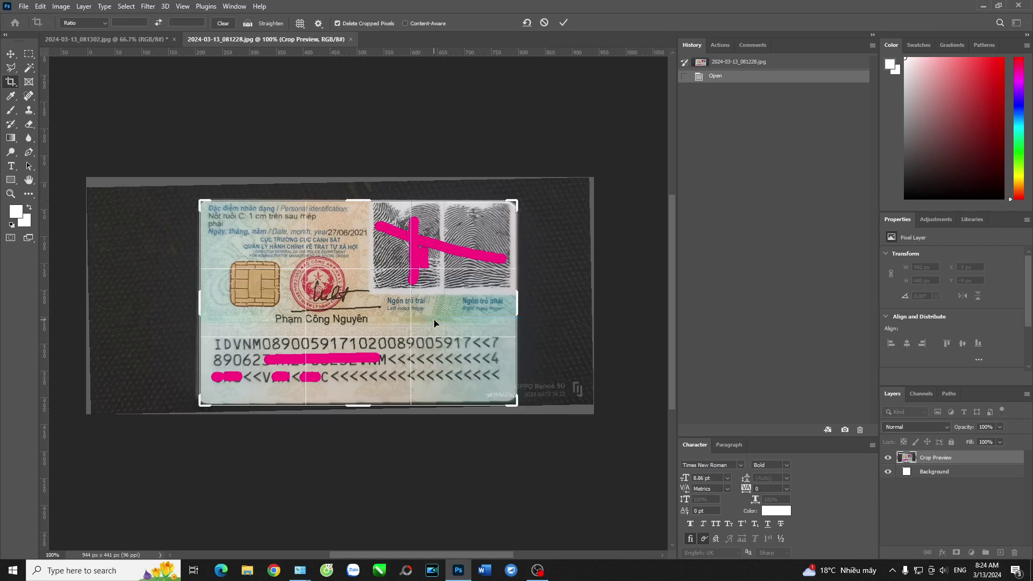
pyautogui.rightClick(434, 317)
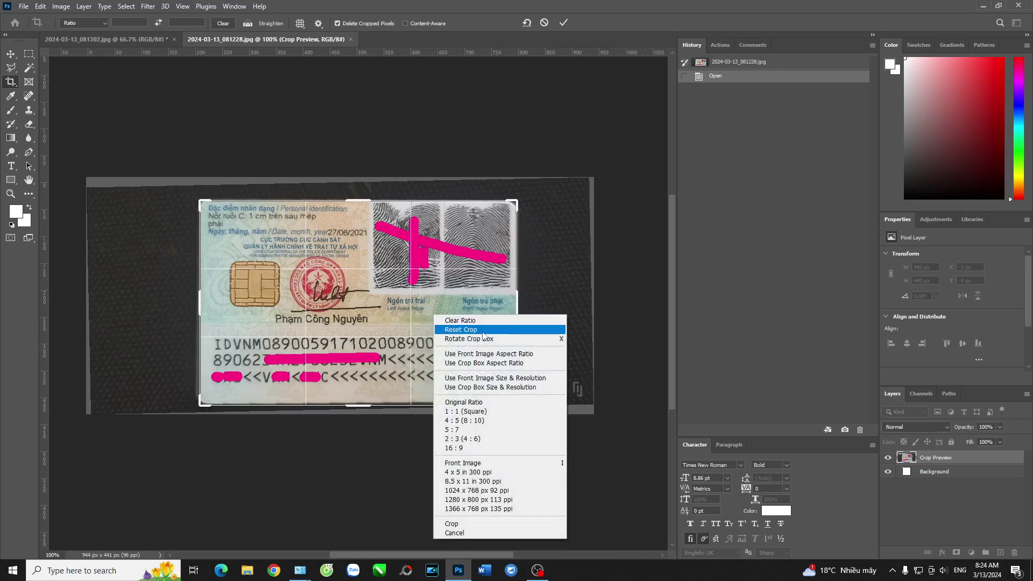
pyautogui.click(510, 329)
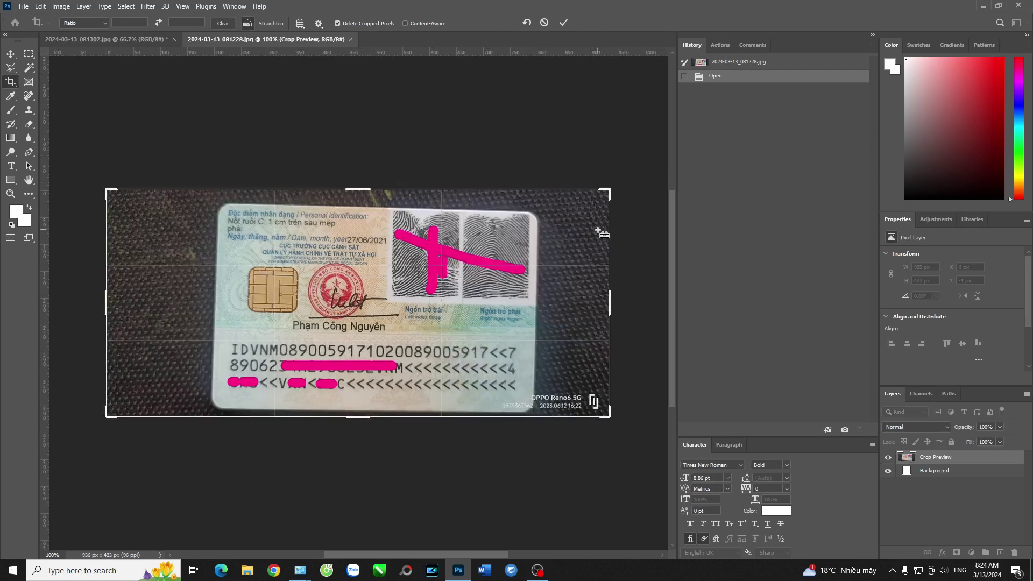
pyautogui.moveTo(598, 231); pyautogui.dragTo(592, 243)
pyautogui.rightClick(461, 278)
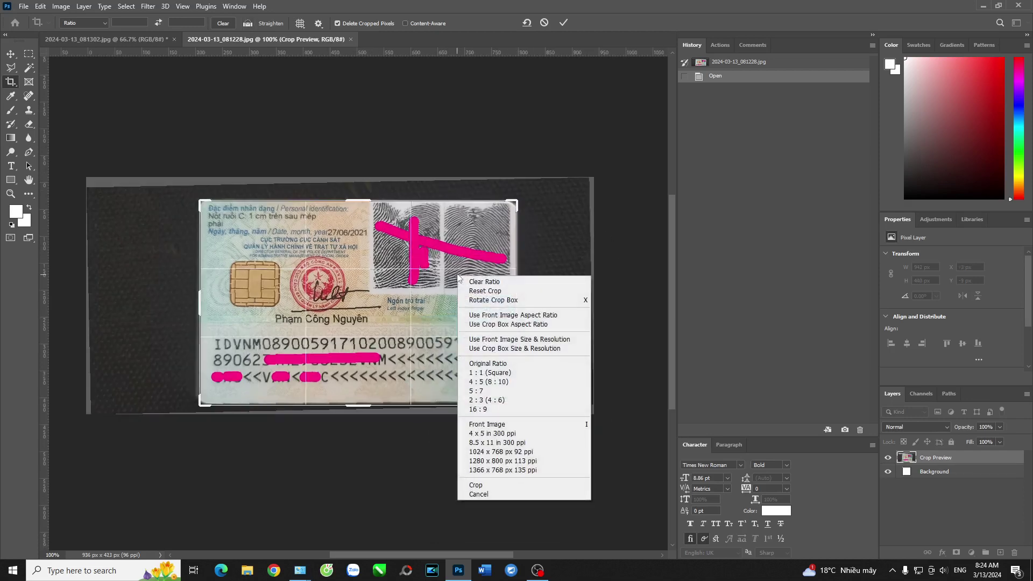
pyautogui.rightClick(449, 230)
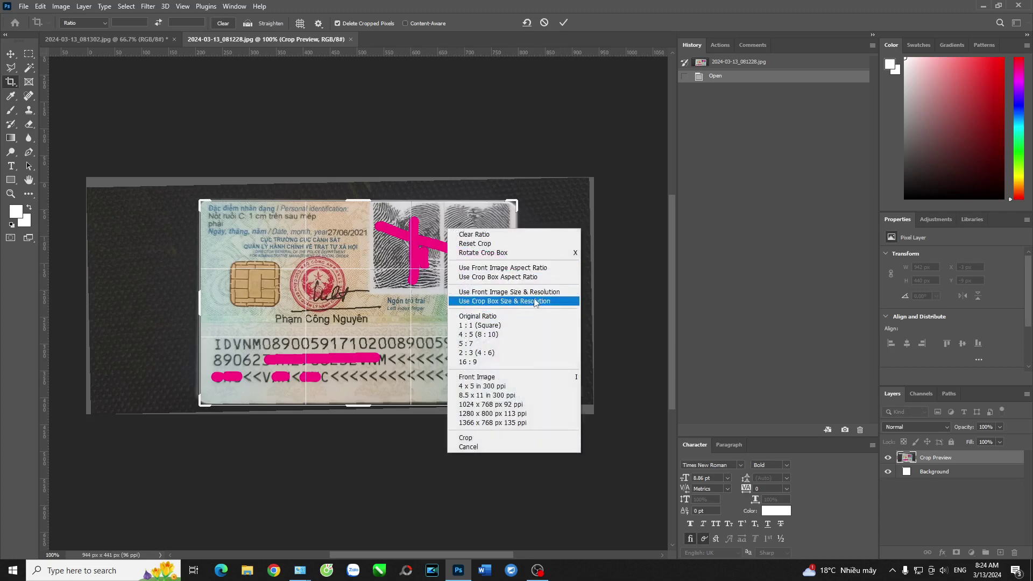
pyautogui.click(489, 437)
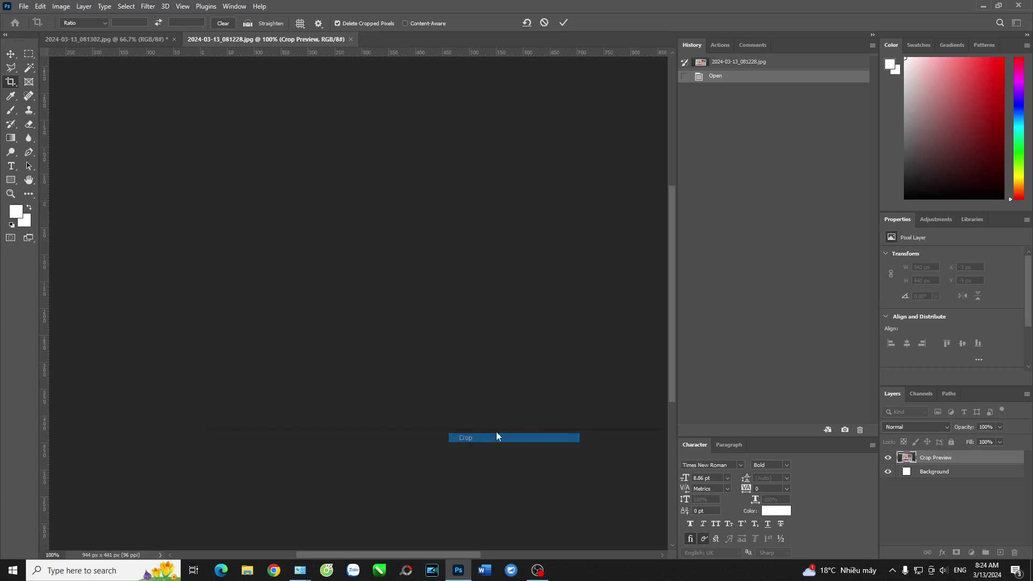
pyautogui.click(11, 53)
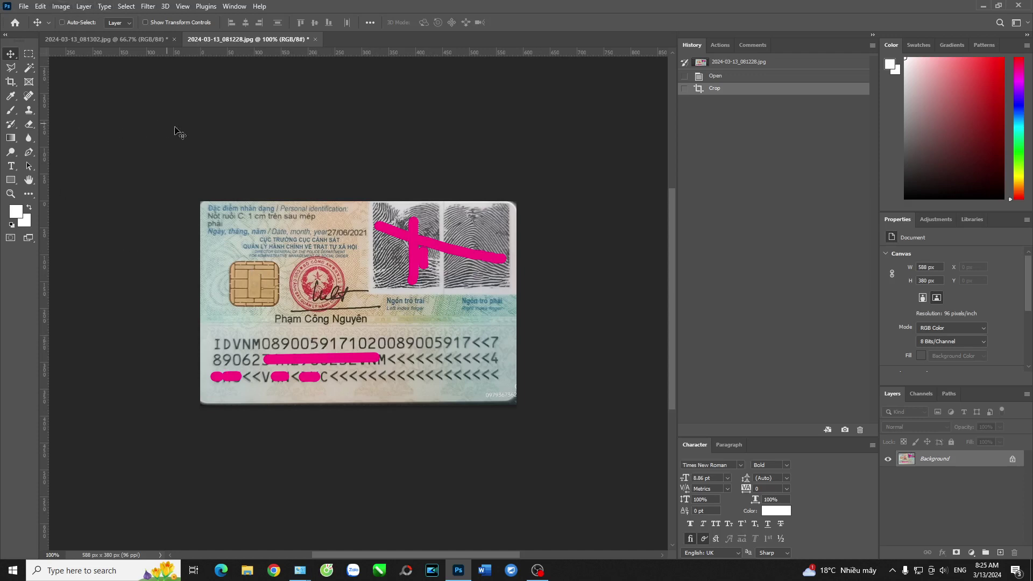
pyautogui.press('ctrl')
pyautogui.hotkey('ctrl', 'l')
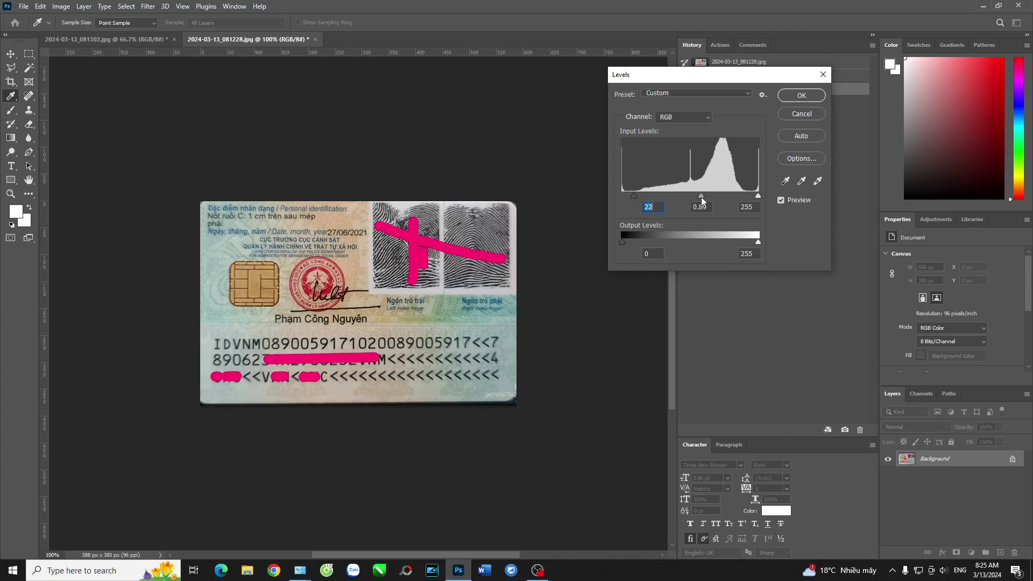
# Set the back card's Levels to black 20, midtones 0.82 and white 232, and confirm
pyautogui.moveTo(757, 196); pyautogui.dragTo(749, 196)
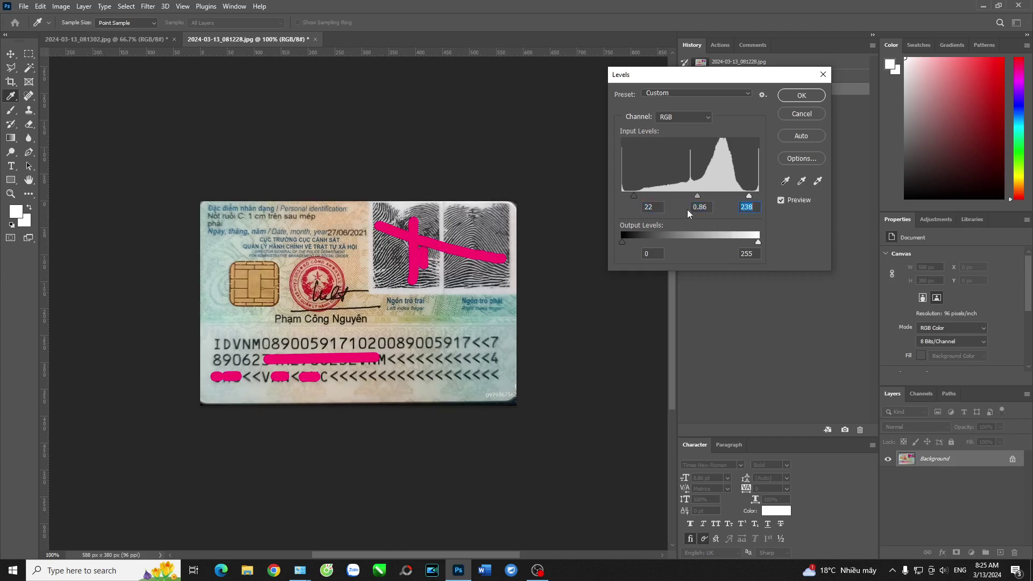
pyautogui.moveTo(696, 197); pyautogui.dragTo(694, 196)
pyautogui.click(633, 195)
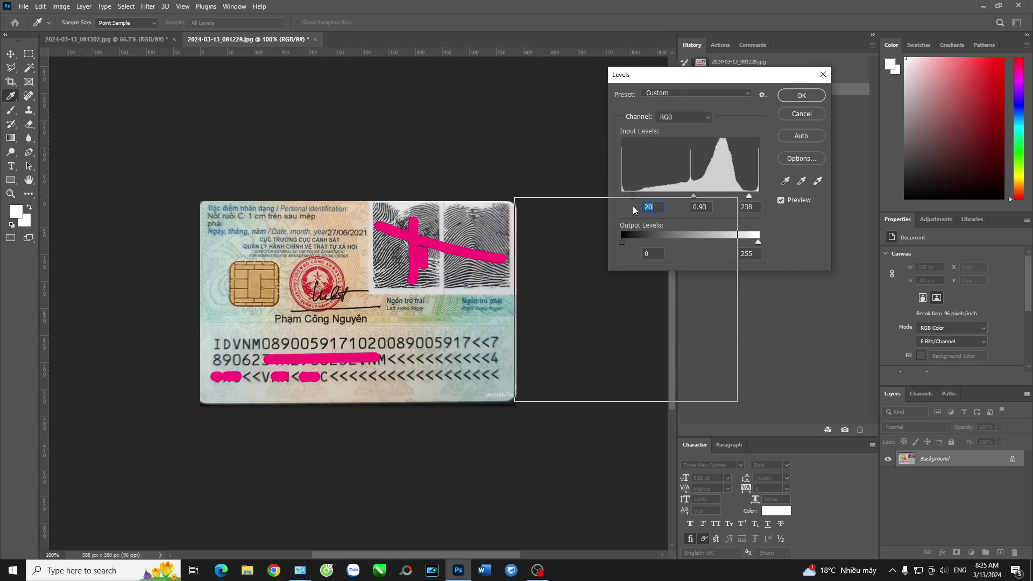
pyautogui.moveTo(633, 205); pyautogui.dragTo(632, 206)
pyautogui.moveTo(541, 326)
pyautogui.mouseDown()
pyautogui.moveTo(631, 329)
pyautogui.moveTo(517, 326)
pyautogui.moveTo(652, 327)
pyautogui.mouseUp()
pyautogui.click(702, 230)
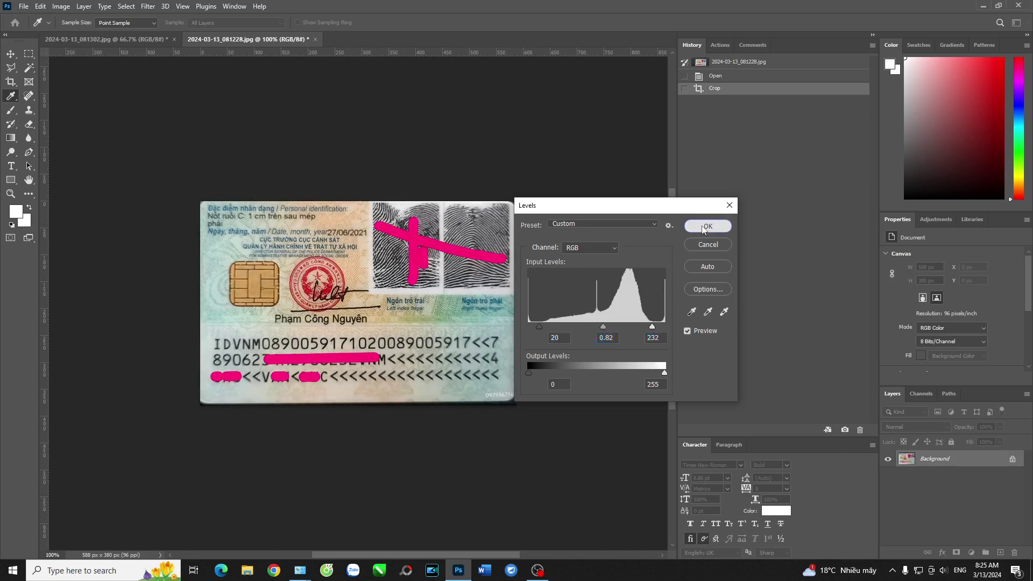
# Resize the back card to 85 mm wide at 300 pixels/inch (1004 × 649 px)
pyautogui.click(60, 6)
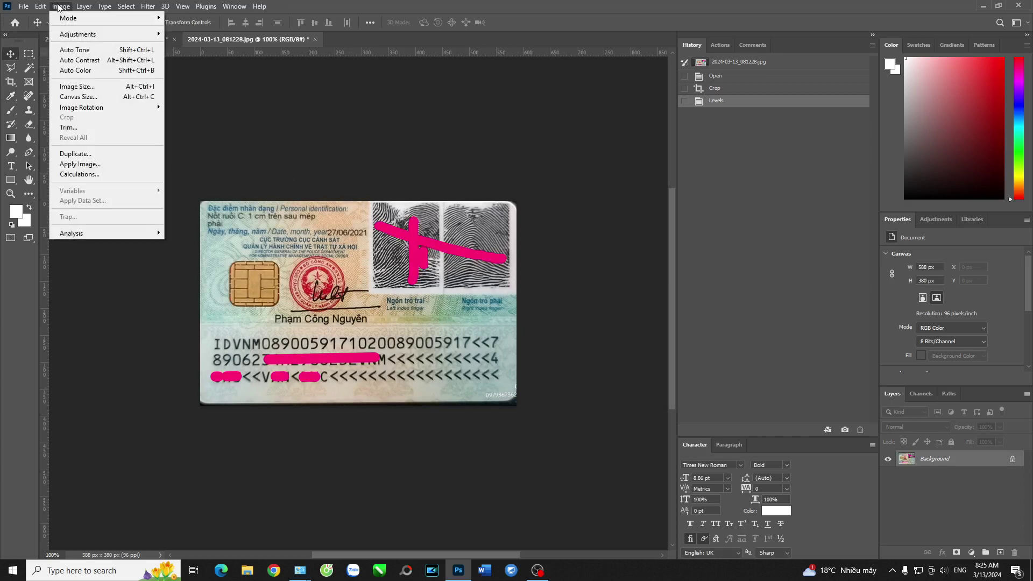
pyautogui.click(97, 86)
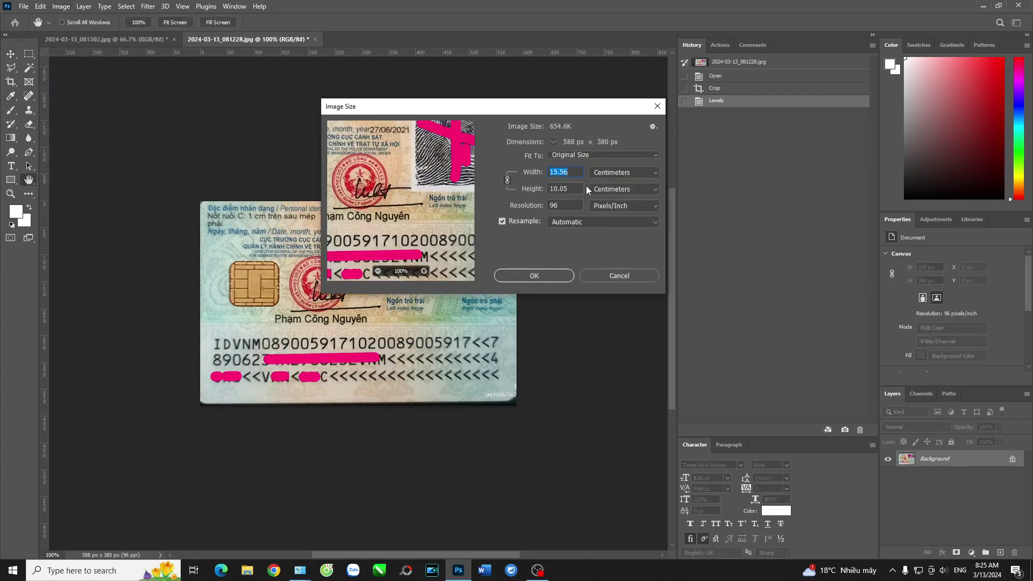
pyautogui.write('8.5')
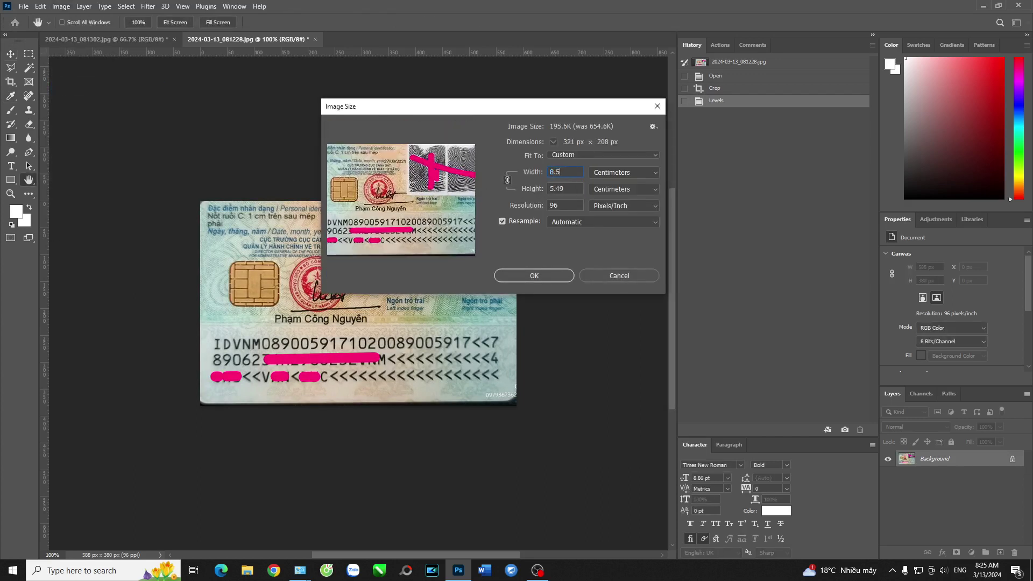
pyautogui.press('Left')
pyautogui.press('BackSpace')
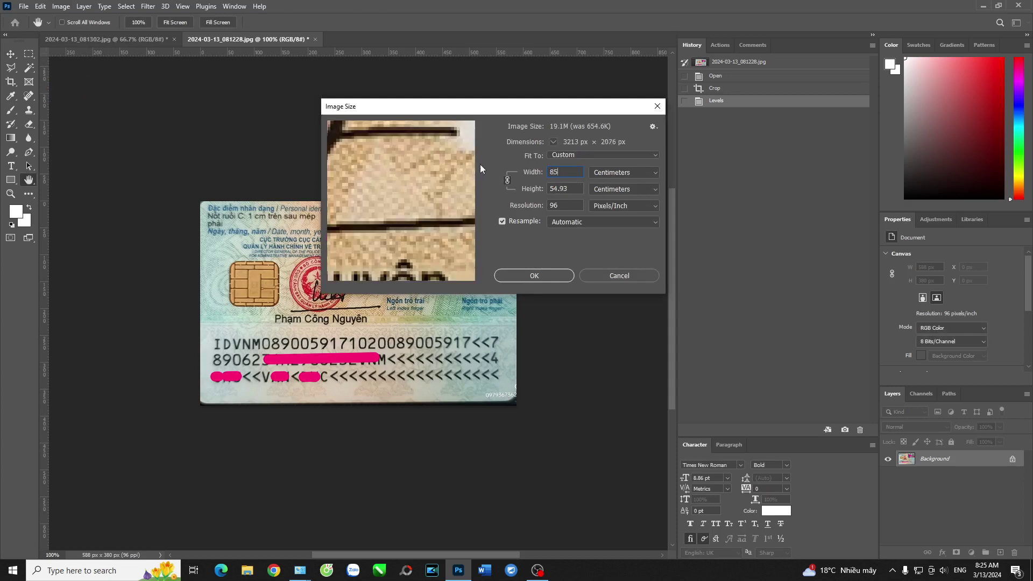
pyautogui.click(631, 172)
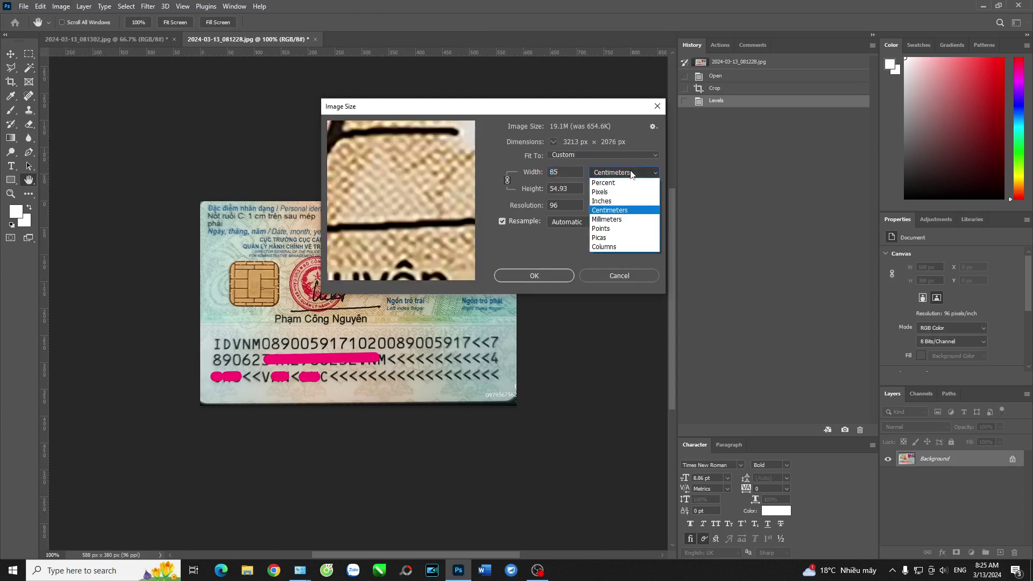
pyautogui.click(625, 219)
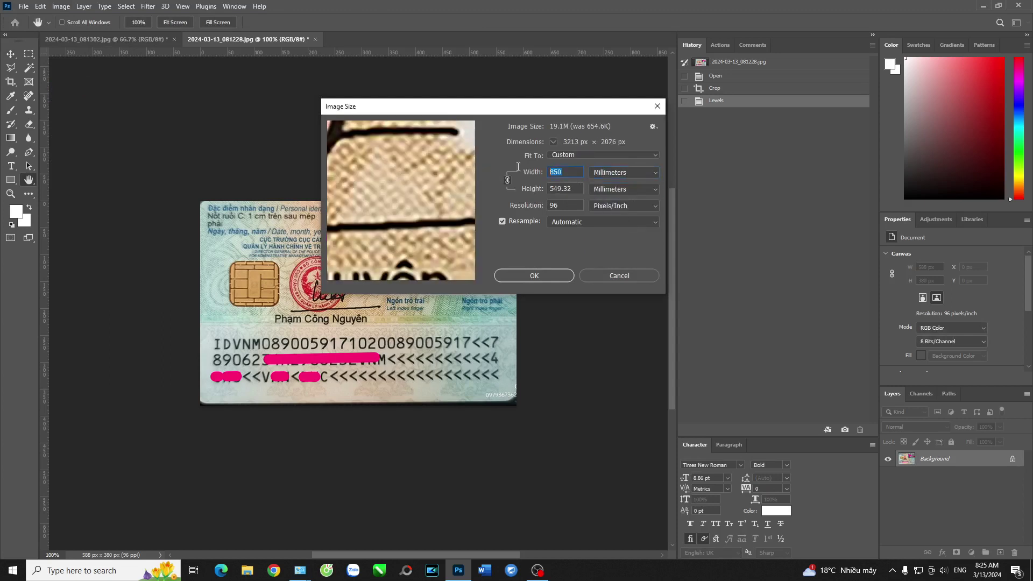
pyautogui.write('85')
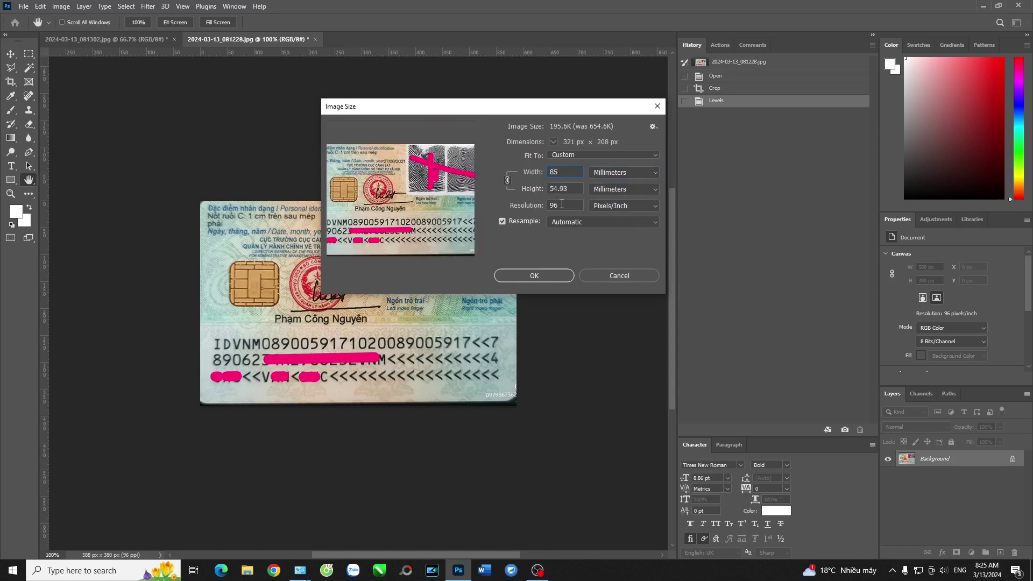
pyautogui.press('Tab')
pyautogui.press('Tab')
pyautogui.write('300')
pyautogui.press('Return')
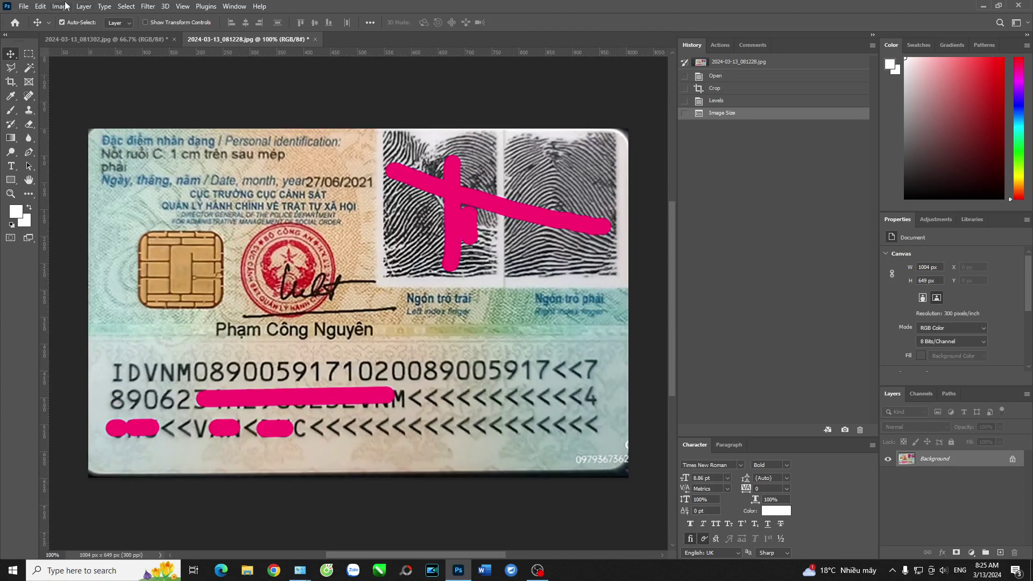
# Reopen Image Size to verify the back card measures 85 × 54.95 mm
pyautogui.click(61, 6)
pyautogui.click(76, 86)
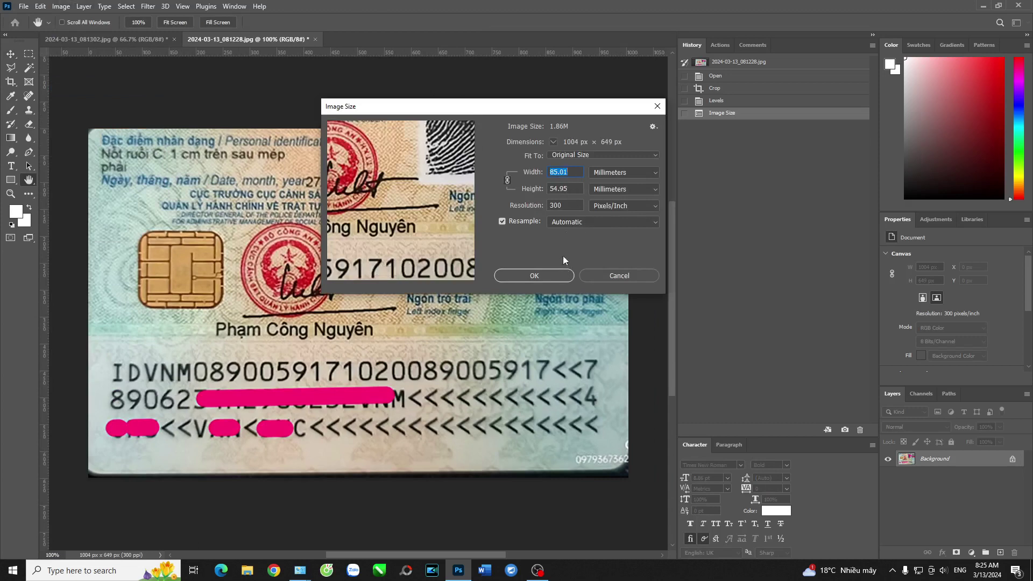
pyautogui.click(549, 275)
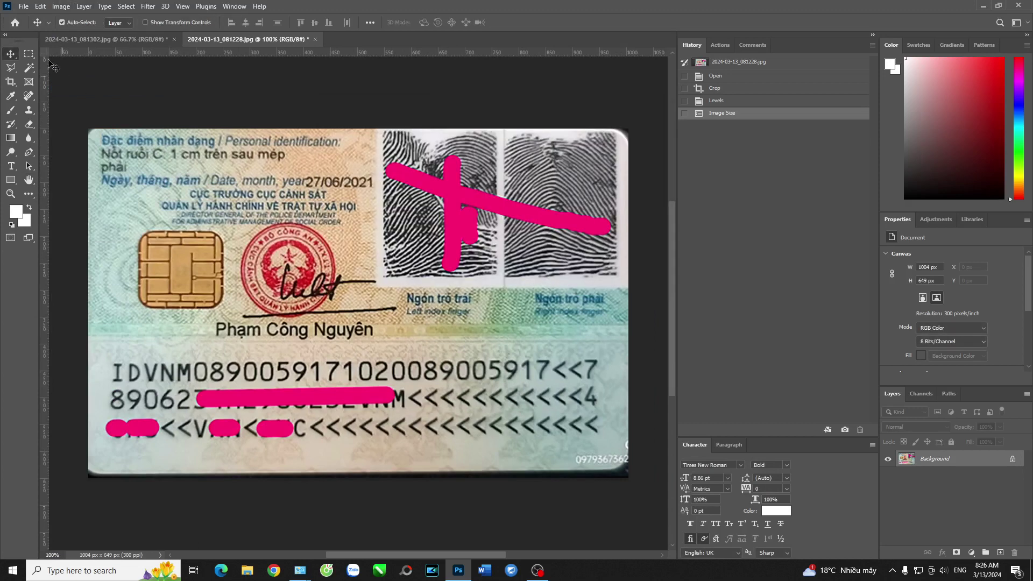
pyautogui.click(24, 6)
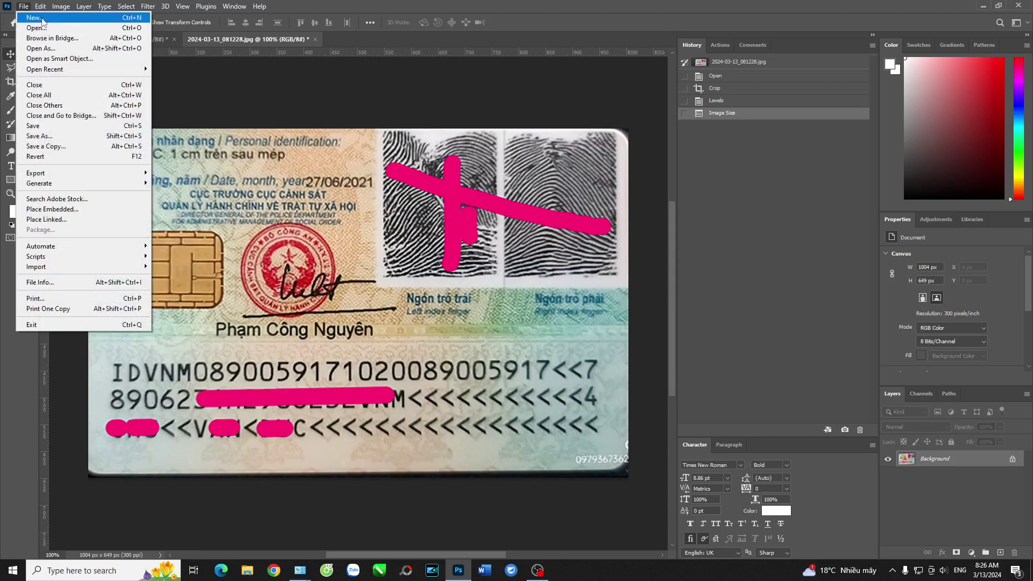
# Choose the 21 × 29 cm preset at 300 Pixels/Inch for a new document
pyautogui.click(33, 19)
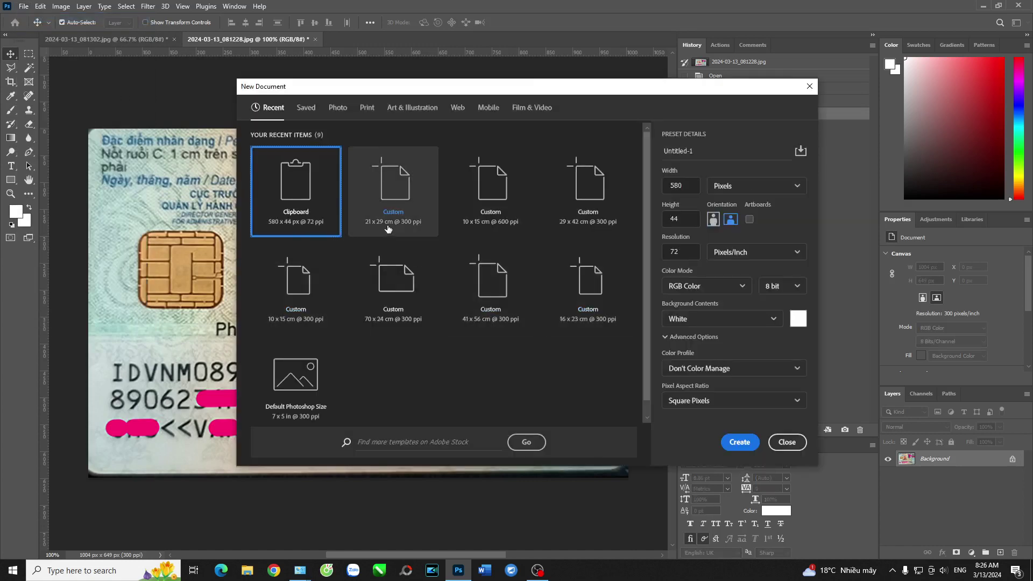
pyautogui.click(390, 228)
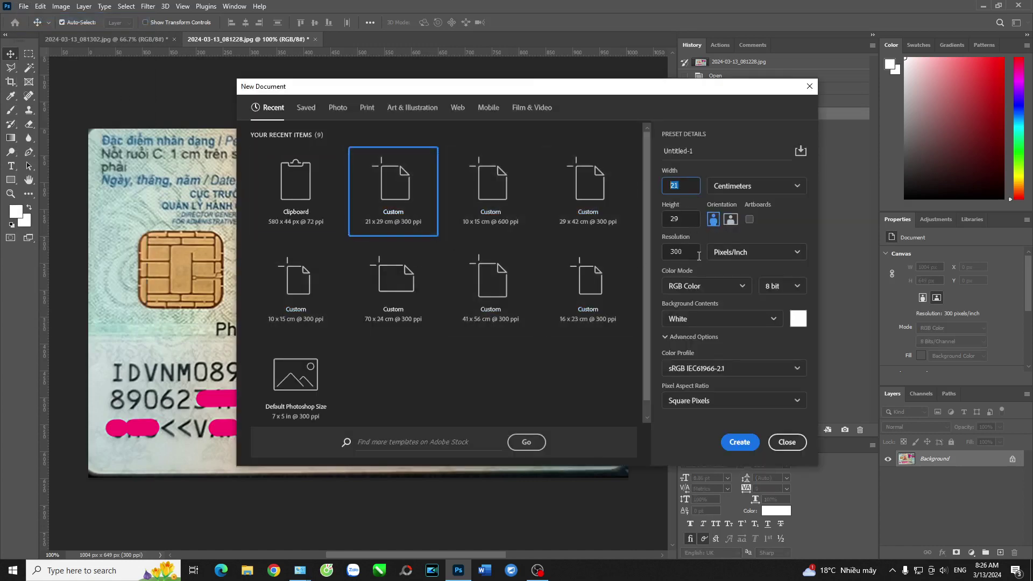
pyautogui.click(717, 253)
pyautogui.click(717, 253)
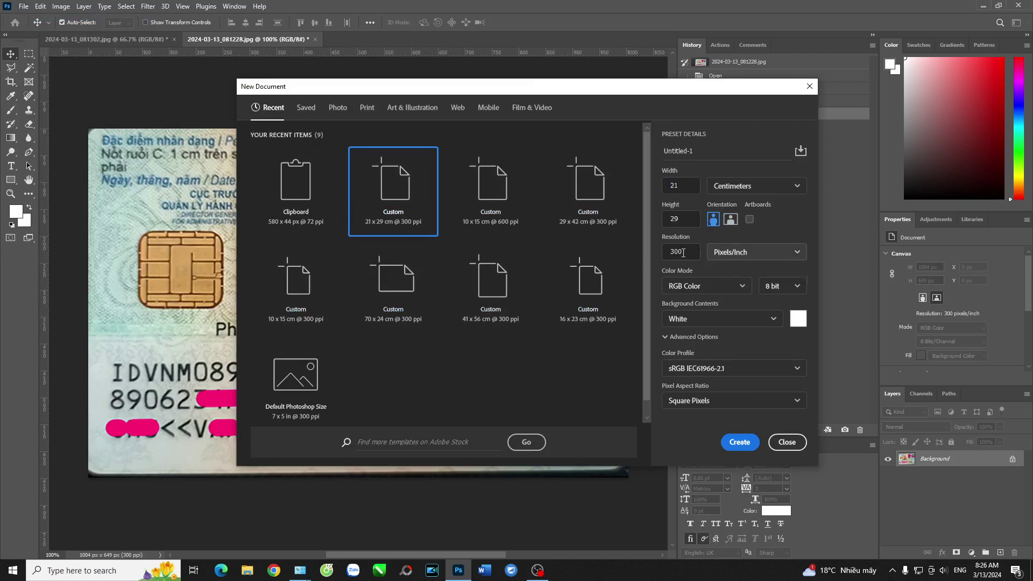
pyautogui.click(680, 252)
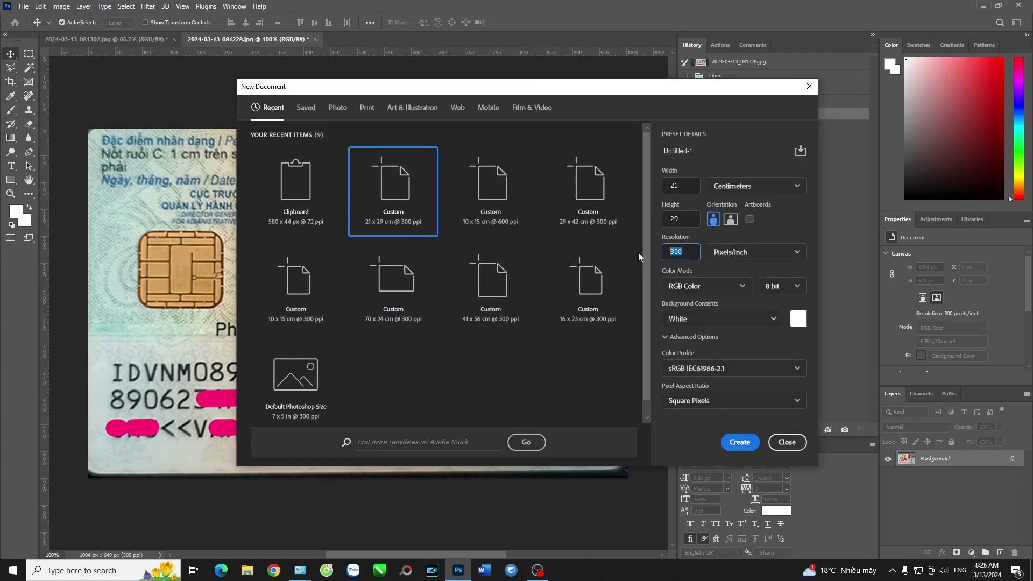
pyautogui.doubleClick(678, 252)
# Keep the sRGB IEC61966-2.1 profile and create the blank white 2480 × 3425 px page
pyautogui.click(706, 369)
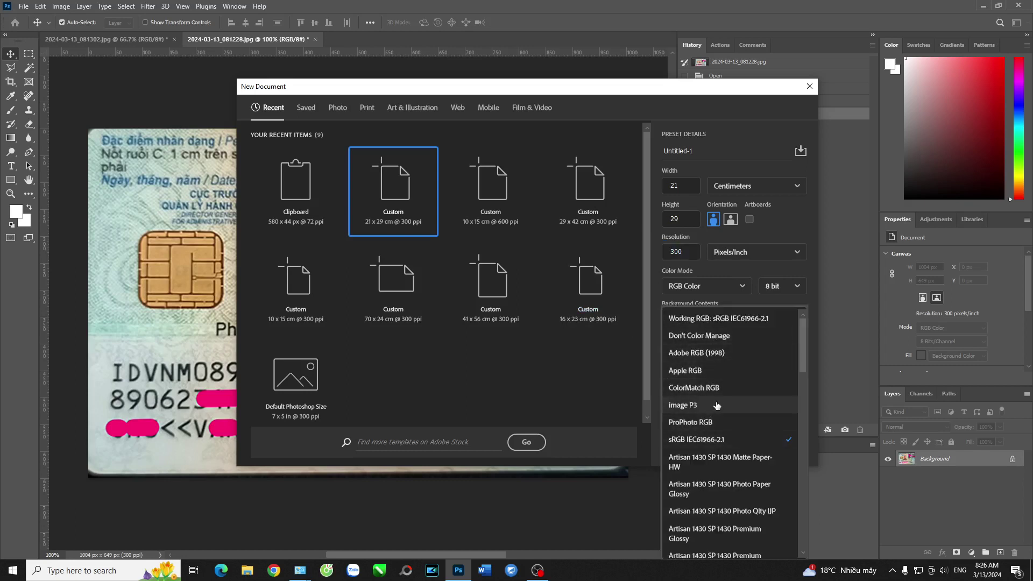
pyautogui.click(710, 440)
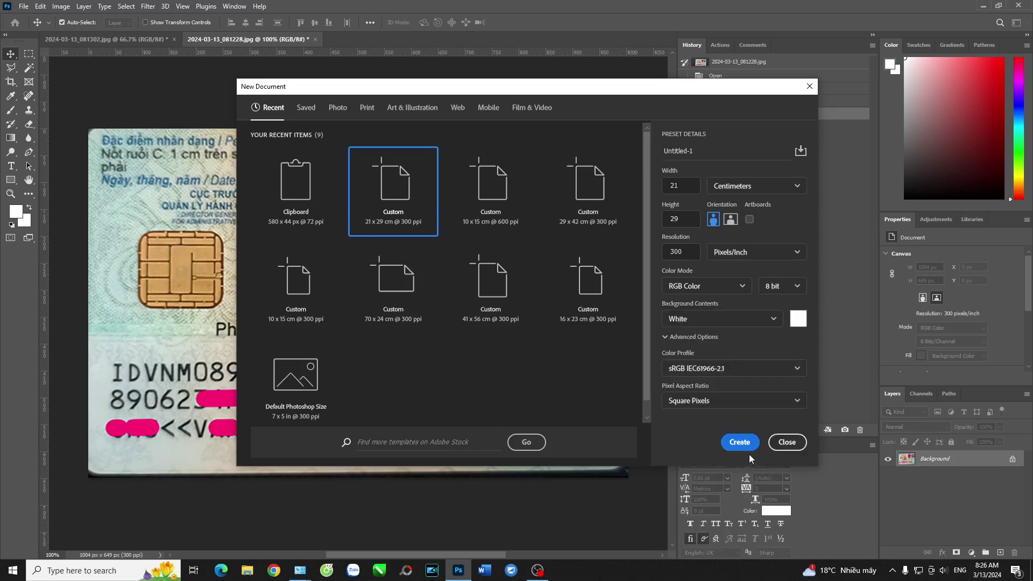
pyautogui.click(727, 366)
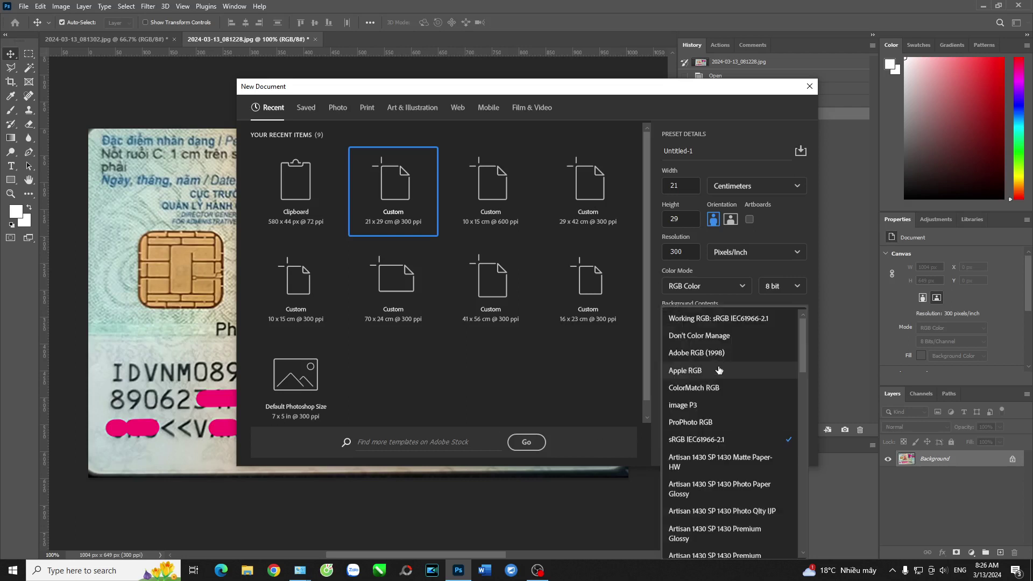
pyautogui.scroll(-3, 719, 420)
pyautogui.scroll(-2, 730, 444)
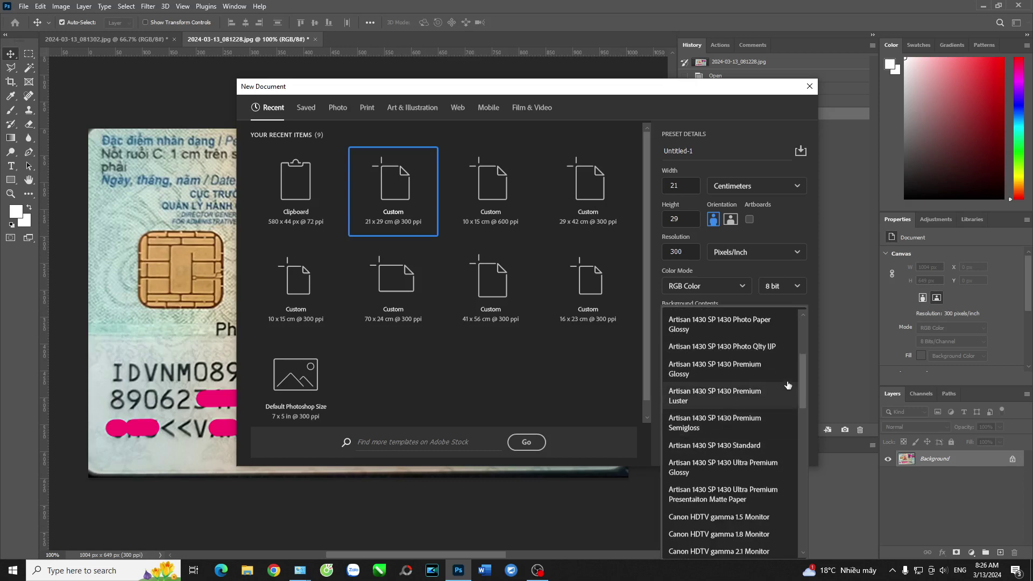
pyautogui.scroll(-10, 792, 471)
pyautogui.scroll(-5, 788, 500)
pyautogui.scroll(15, 791, 484)
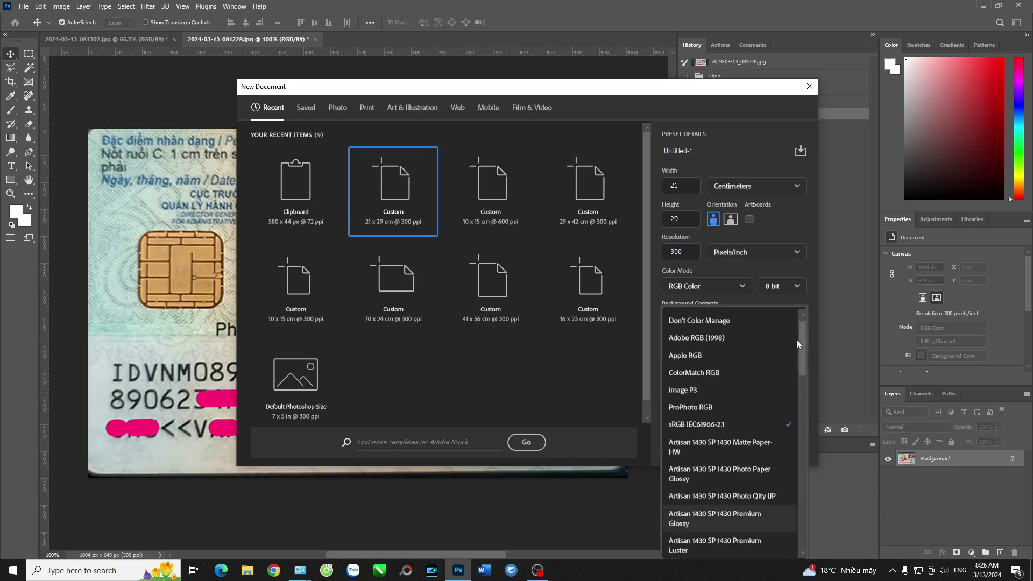
pyautogui.click(797, 340)
pyautogui.click(491, 289)
pyautogui.click(393, 192)
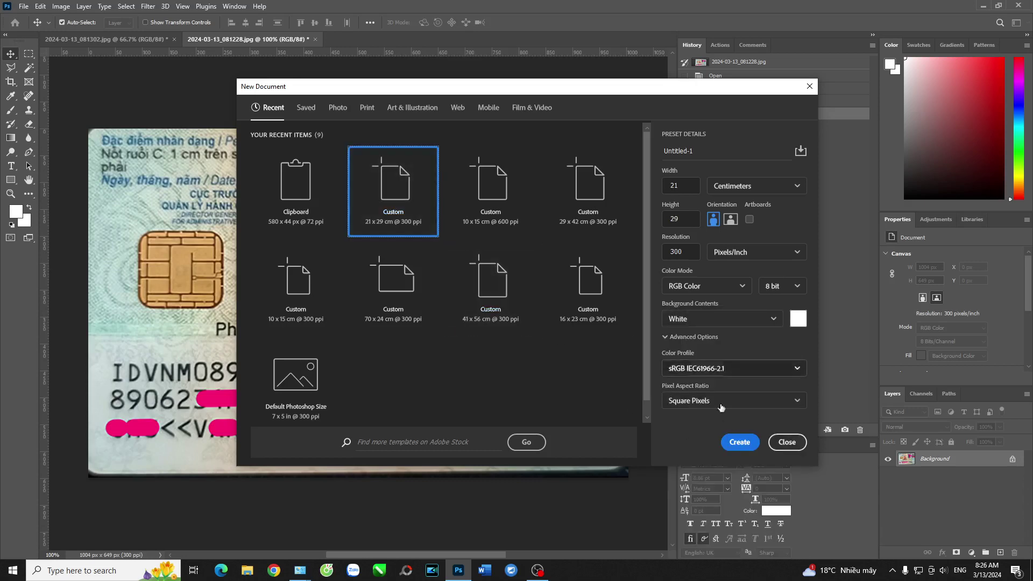
pyautogui.click(739, 442)
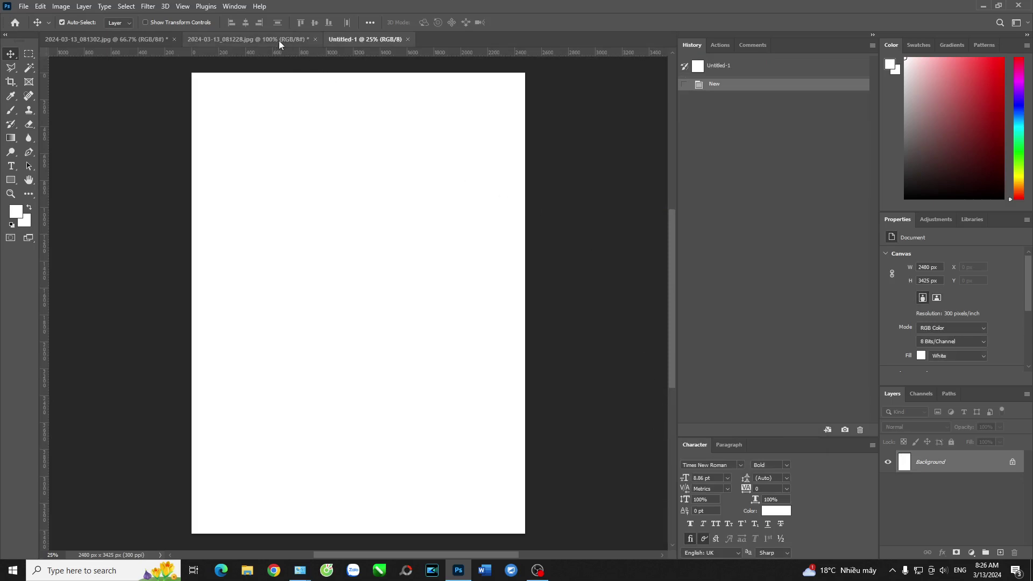
# Float the back photo in its own window and unlock the front photo's Background layer
pyautogui.moveTo(285, 40)
pyautogui.mouseDown()
pyautogui.moveTo(621, 166)
pyautogui.moveTo(684, 113)
pyautogui.mouseUp()
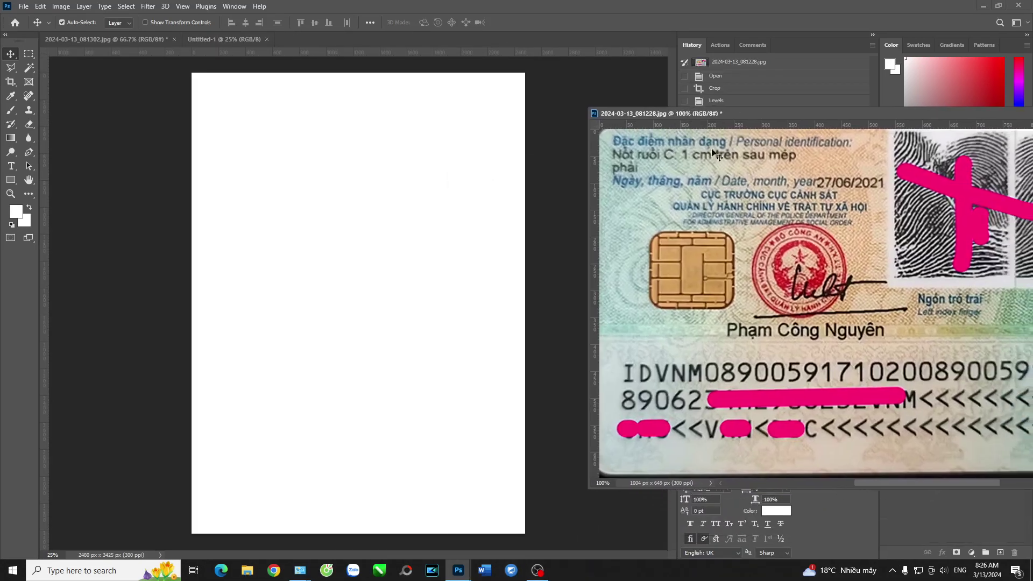
pyautogui.click(163, 34)
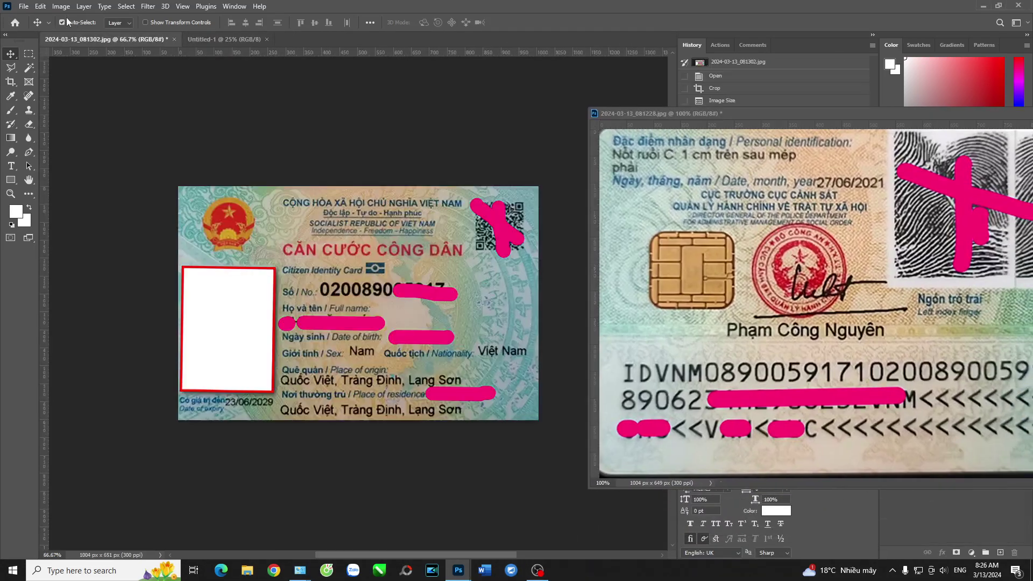
pyautogui.click(60, 6)
pyautogui.moveTo(844, 116); pyautogui.dragTo(435, 424)
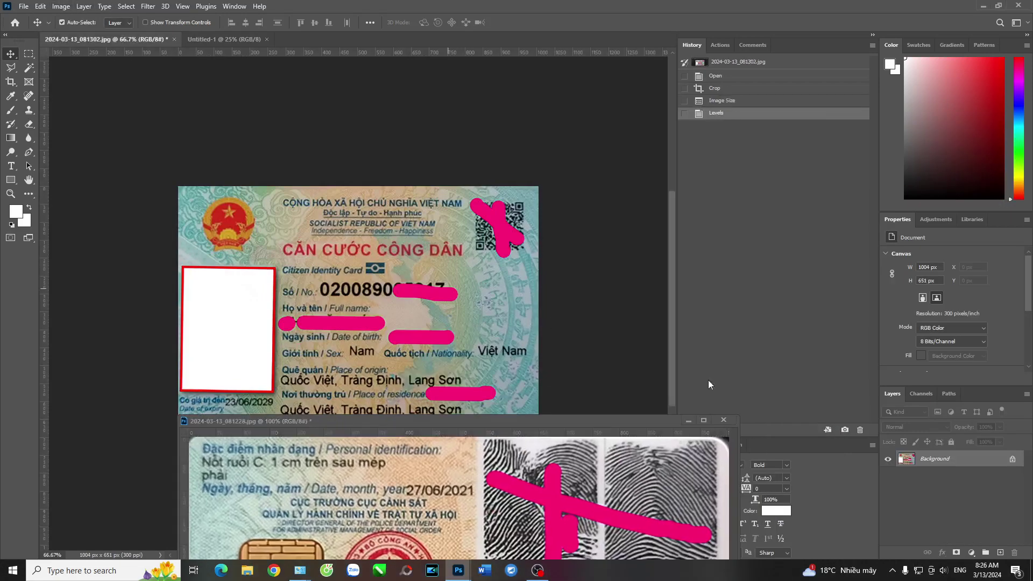
pyautogui.click(1011, 461)
# Enlarge the front photo's canvas to 21 × 29 cm and fit the page in view
pyautogui.click(61, 6)
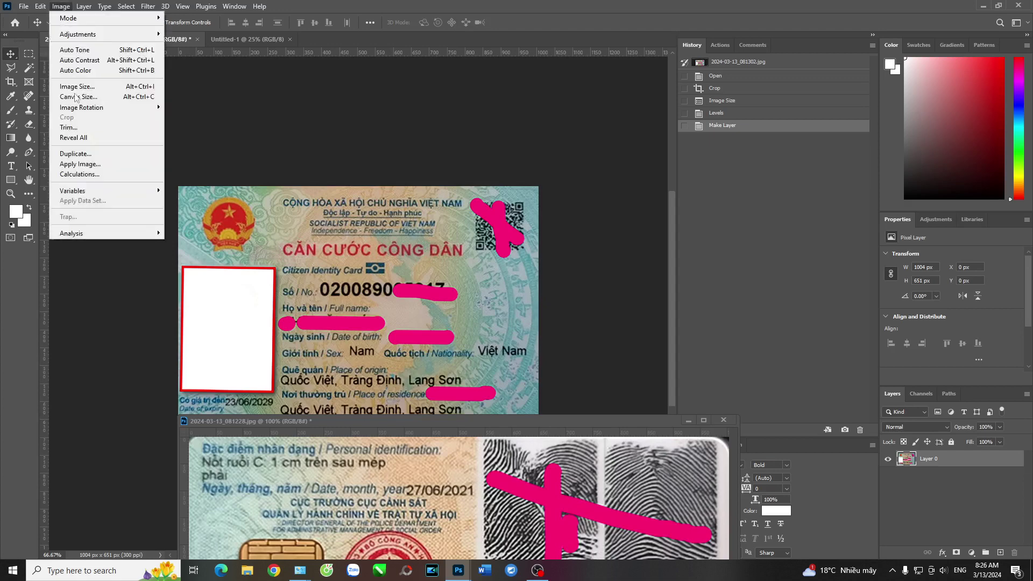
pyautogui.click(70, 89)
pyautogui.click(560, 182)
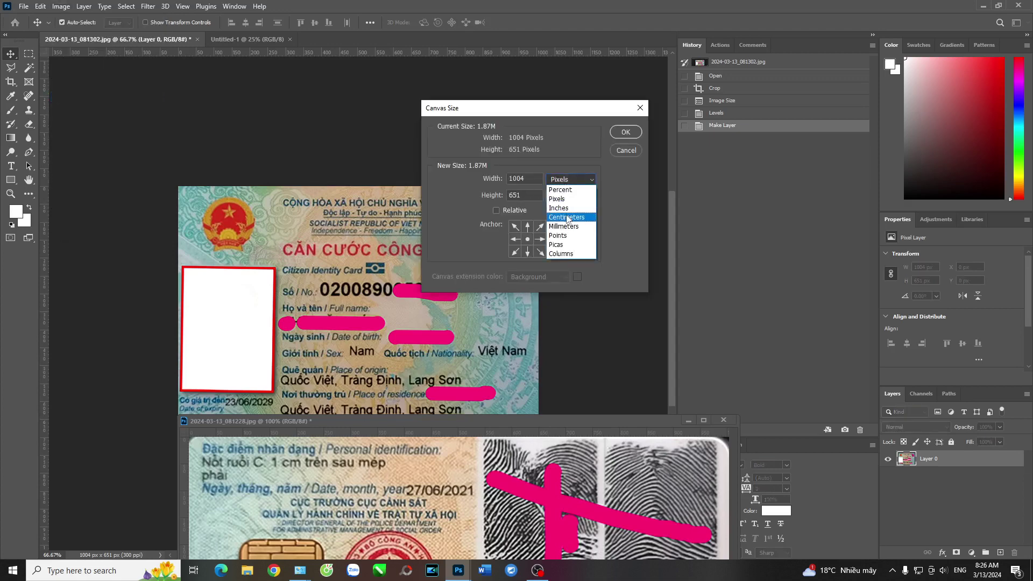
pyautogui.click(563, 220)
pyautogui.doubleClick(516, 178)
pyautogui.write('21')
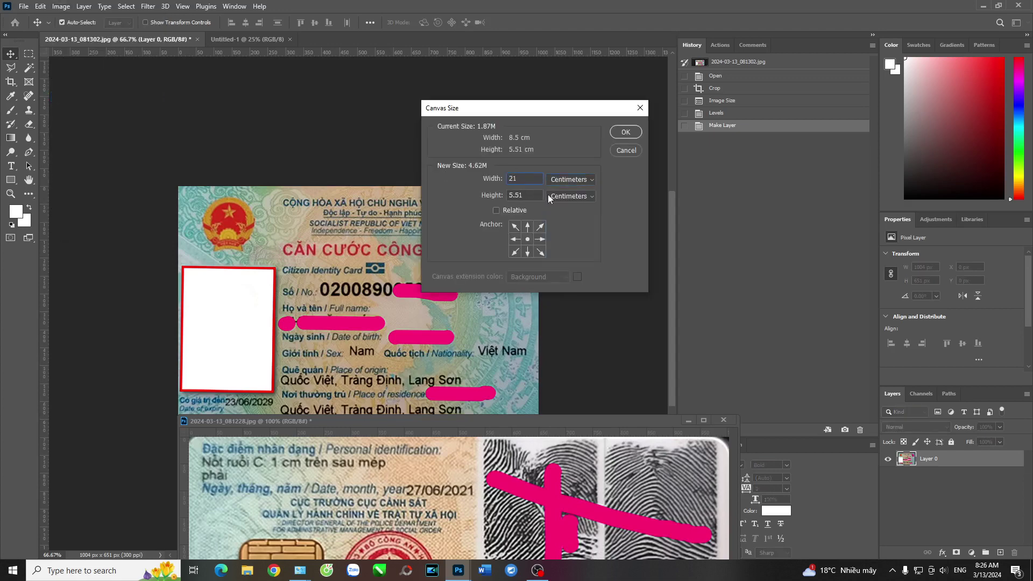
pyautogui.press('Tab')
pyautogui.write('29')
pyautogui.press('Return')
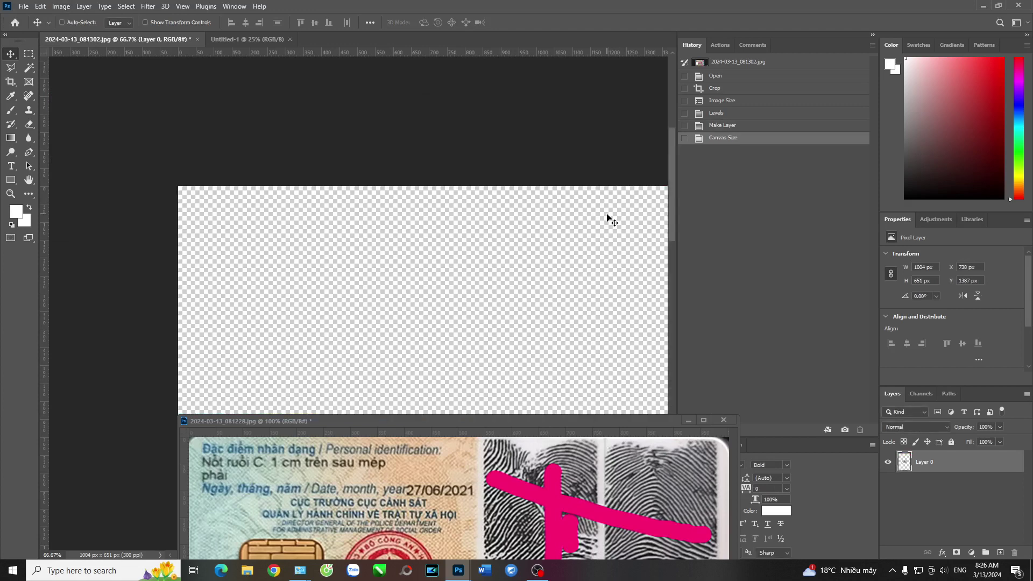
pyautogui.hotkey('ctrl', '-')
pyautogui.hotkey('ctrl', '-')
pyautogui.hotkey('ctrl', '-')
# Place the front card near the page top and the back card just below it
pyautogui.moveTo(530, 280); pyautogui.dragTo(539, 134)
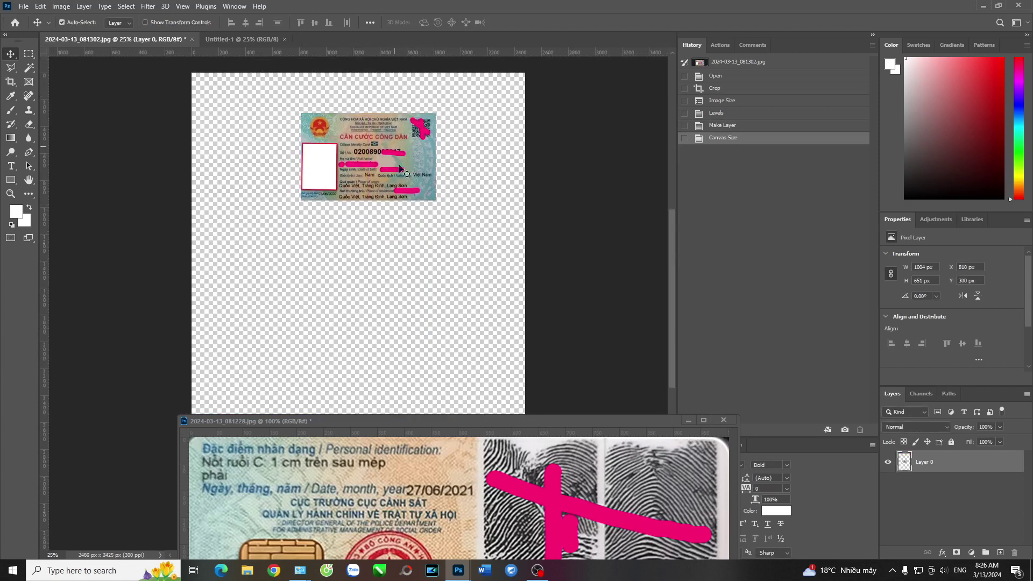
pyautogui.moveTo(456, 422); pyautogui.dragTo(889, 122)
pyautogui.moveTo(807, 296)
pyautogui.mouseDown()
pyautogui.moveTo(364, 310)
pyautogui.moveTo(383, 167)
pyautogui.moveTo(371, 281)
pyautogui.mouseUp()
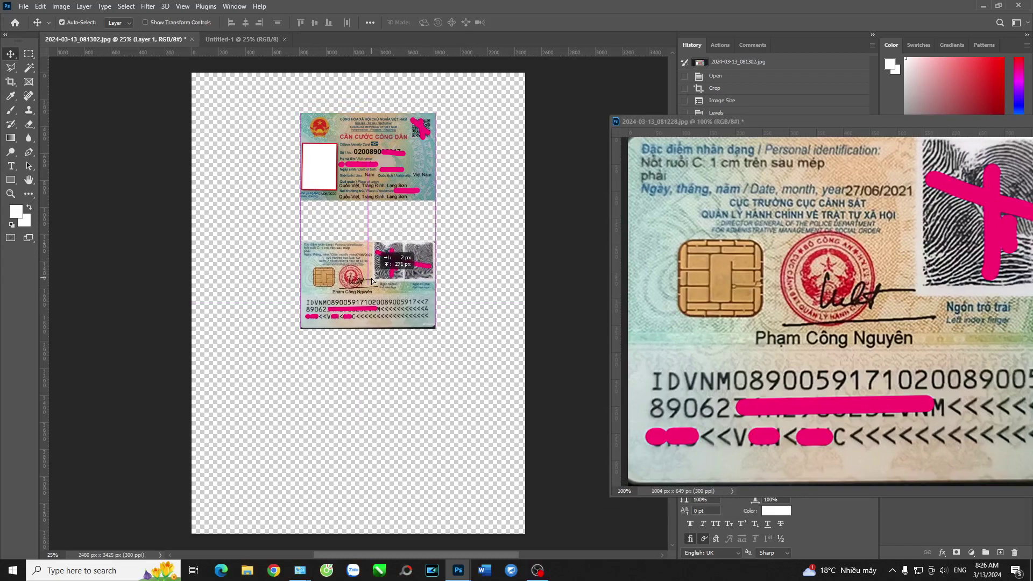
pyautogui.moveTo(366, 156); pyautogui.dragTo(366, 148)
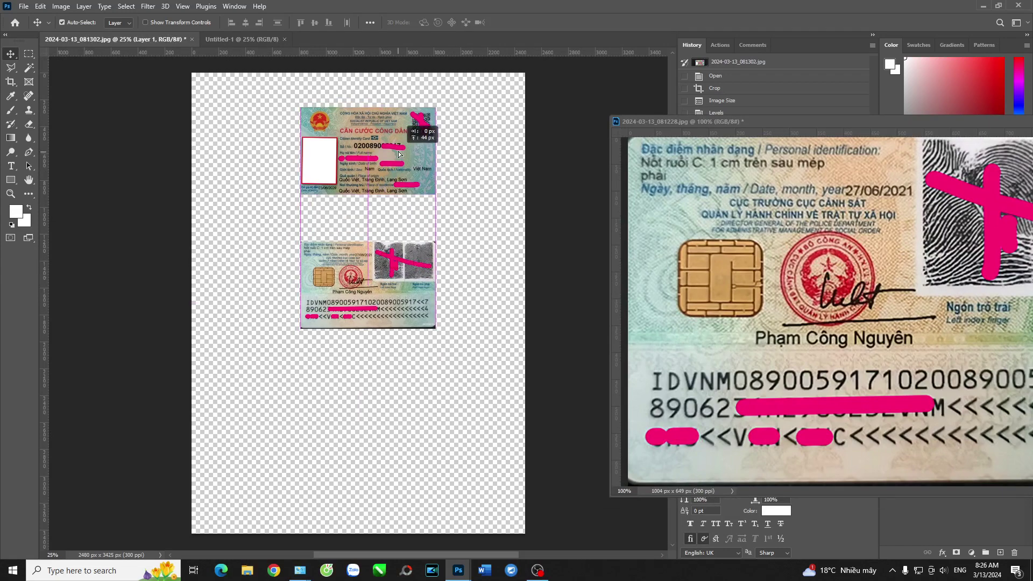
pyautogui.click(23, 6)
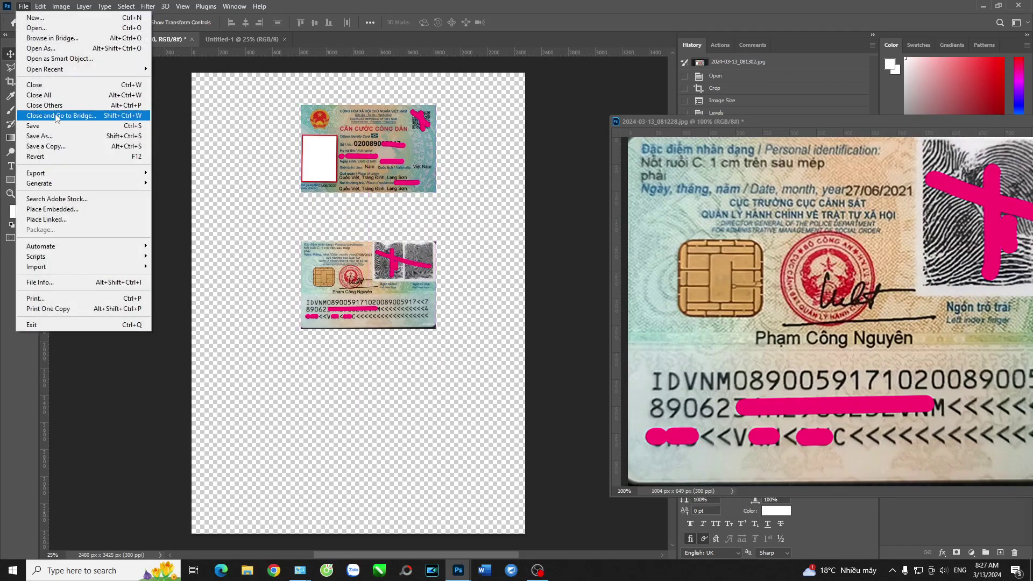
# Save a copy of the page to the Desktop as Photoshop PDF '2024-03-13_081302 copy'
pyautogui.click(56, 146)
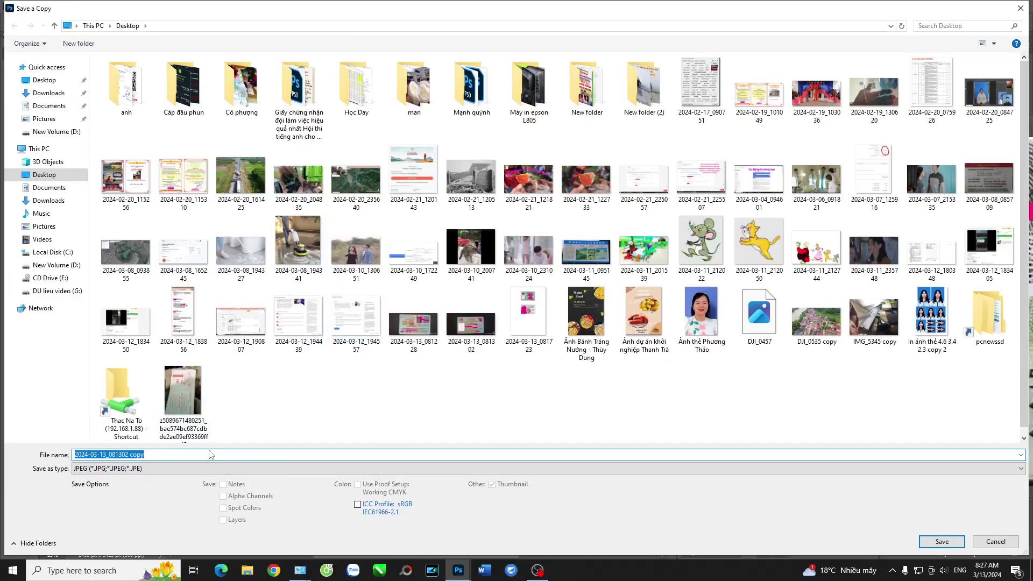
pyautogui.click(188, 469)
pyautogui.click(189, 469)
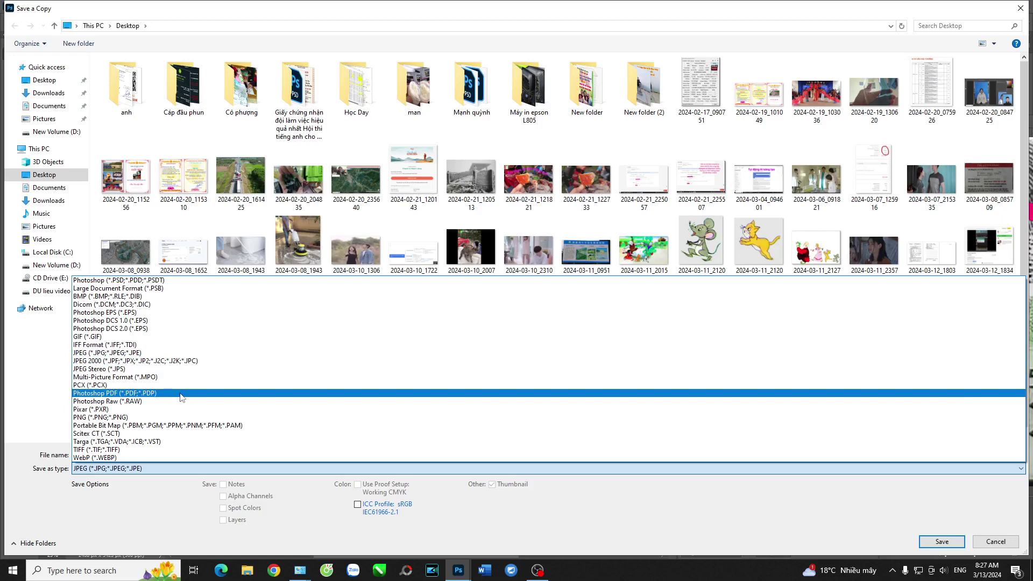
pyautogui.click(181, 396)
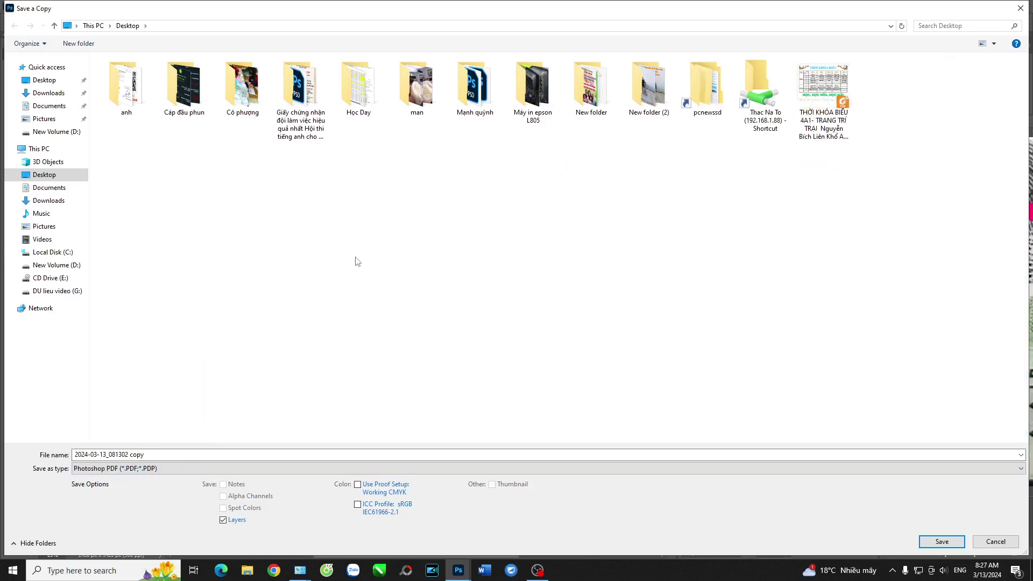
pyautogui.click(947, 542)
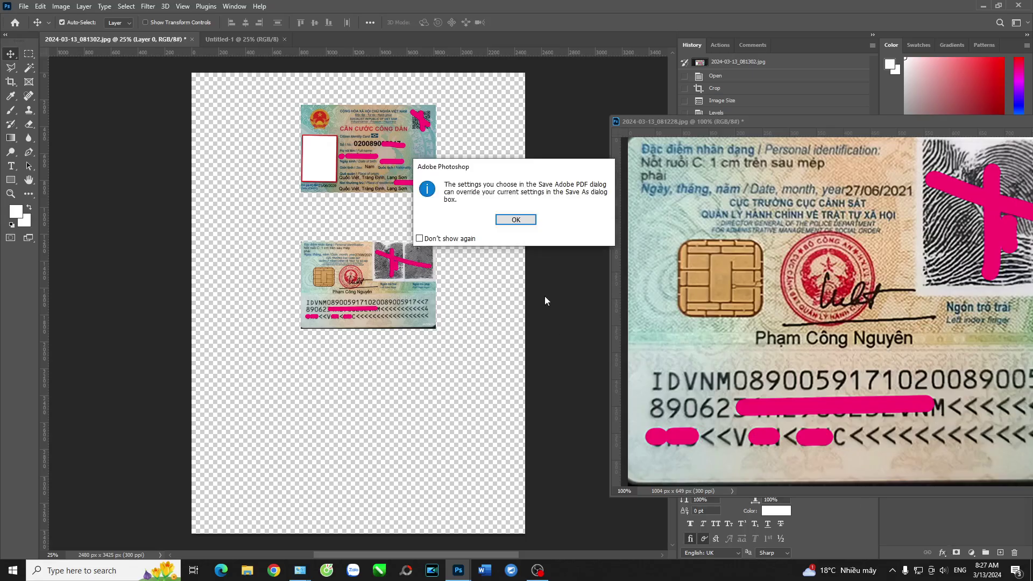
pyautogui.click(516, 219)
pyautogui.click(610, 373)
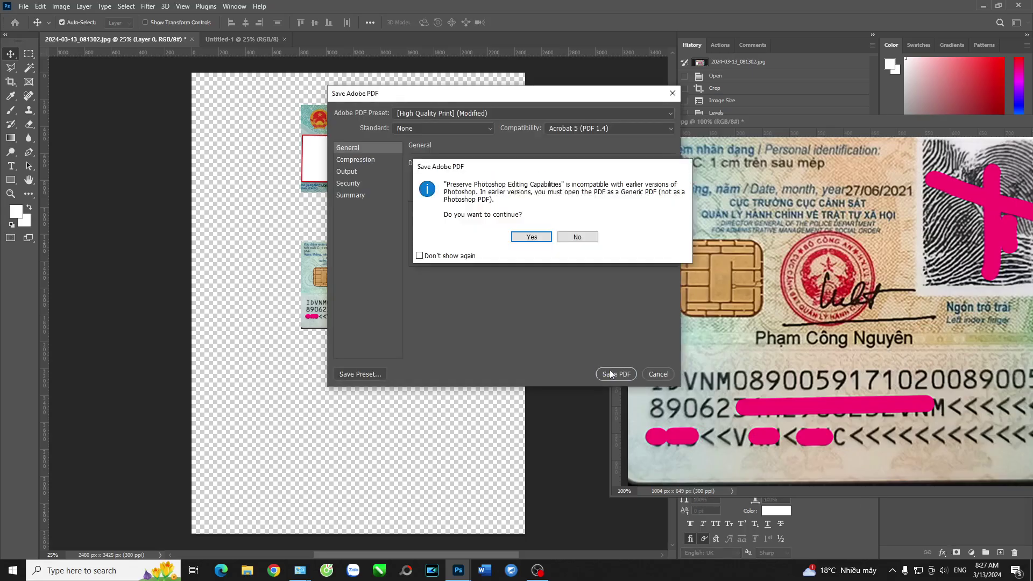
pyautogui.click(543, 239)
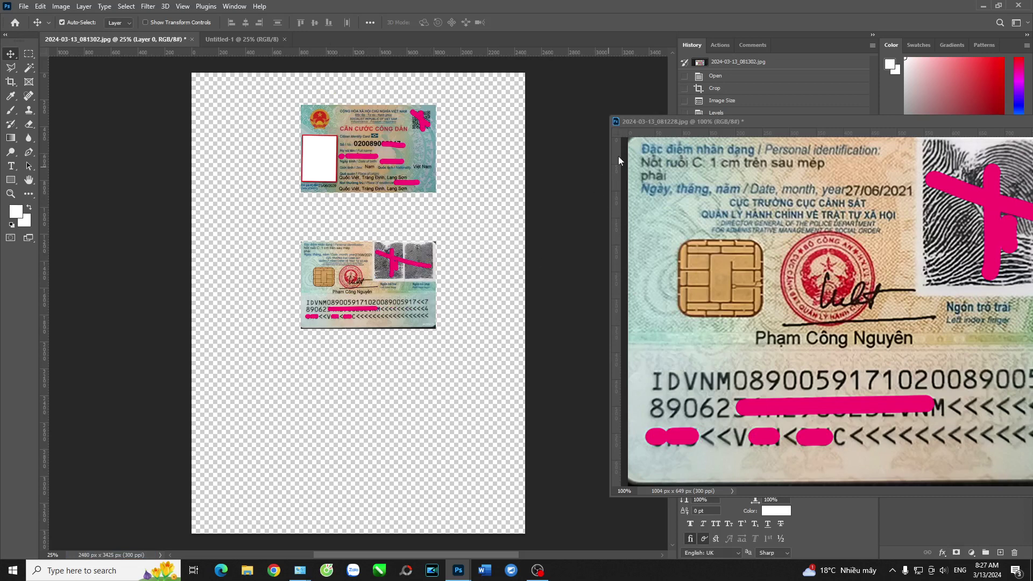
# Open '2024-03-13_081302 copy.pdf' from the Desktop folder in Foxit PDF Reader
pyautogui.click(678, 122)
pyautogui.click(247, 571)
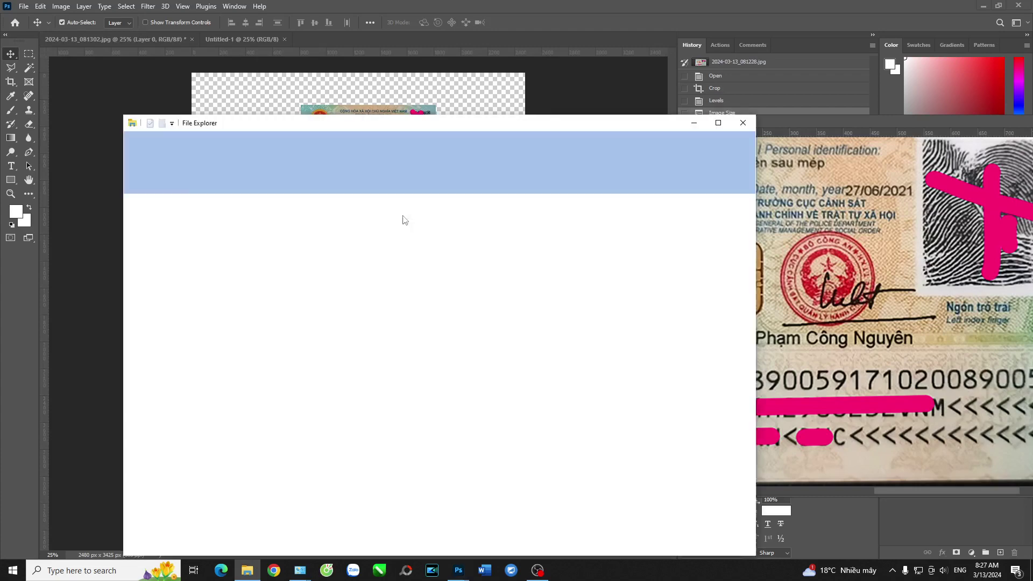
pyautogui.click(163, 253)
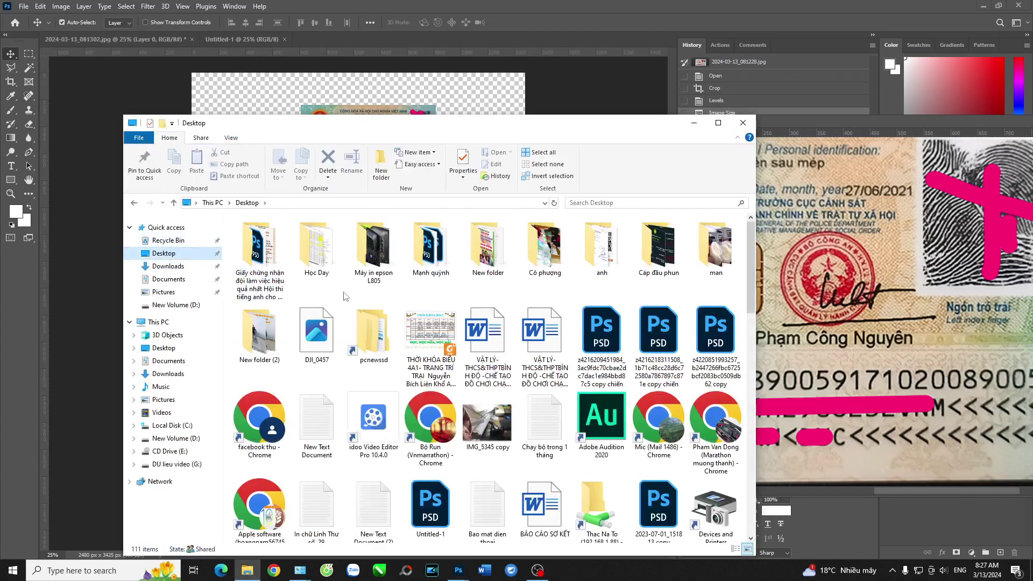
pyautogui.scroll(-2, 487, 404)
pyautogui.scroll(-3, 487, 404)
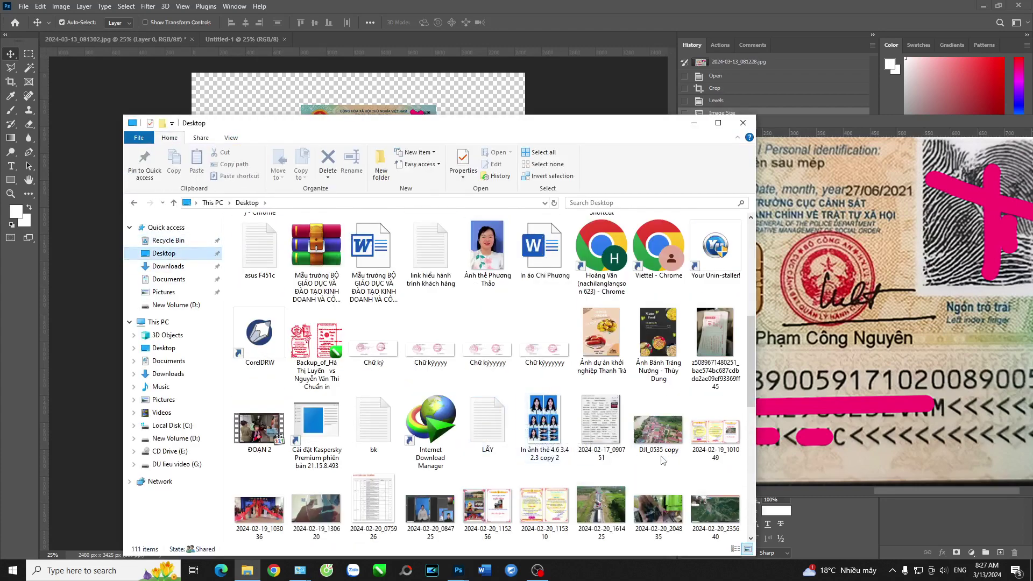
pyautogui.scroll(-5, 663, 461)
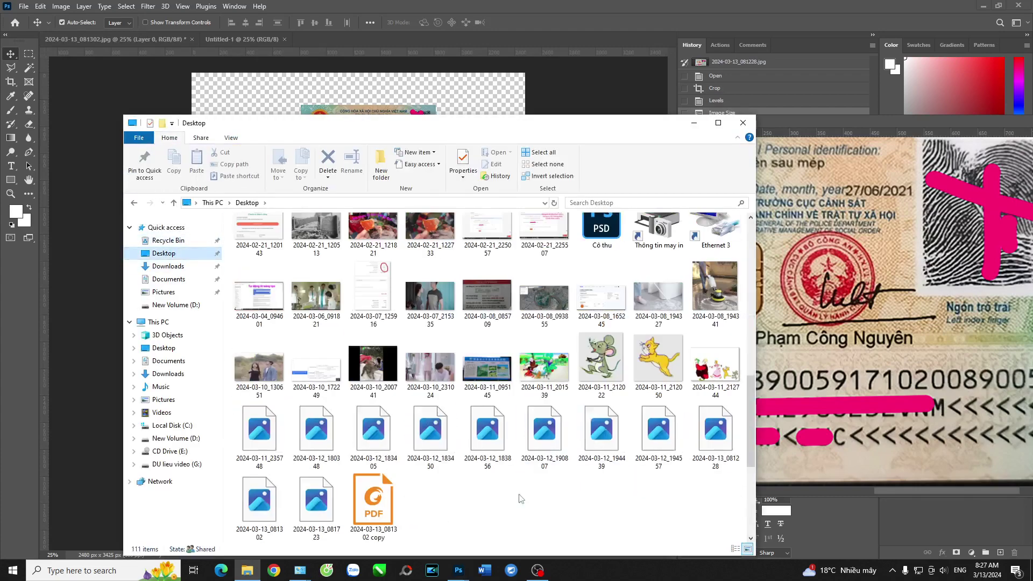
pyautogui.click(398, 506)
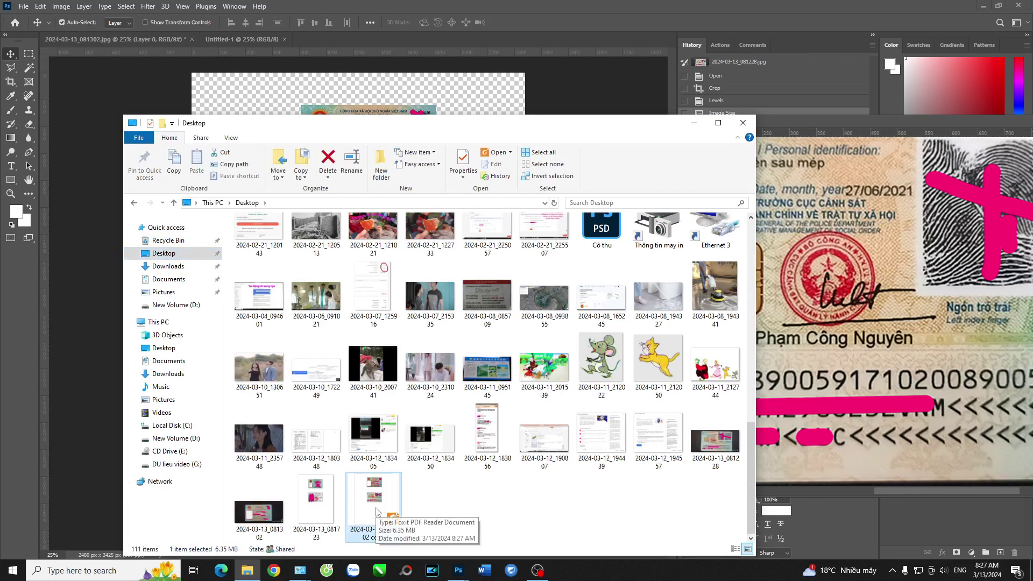
pyautogui.doubleClick(376, 513)
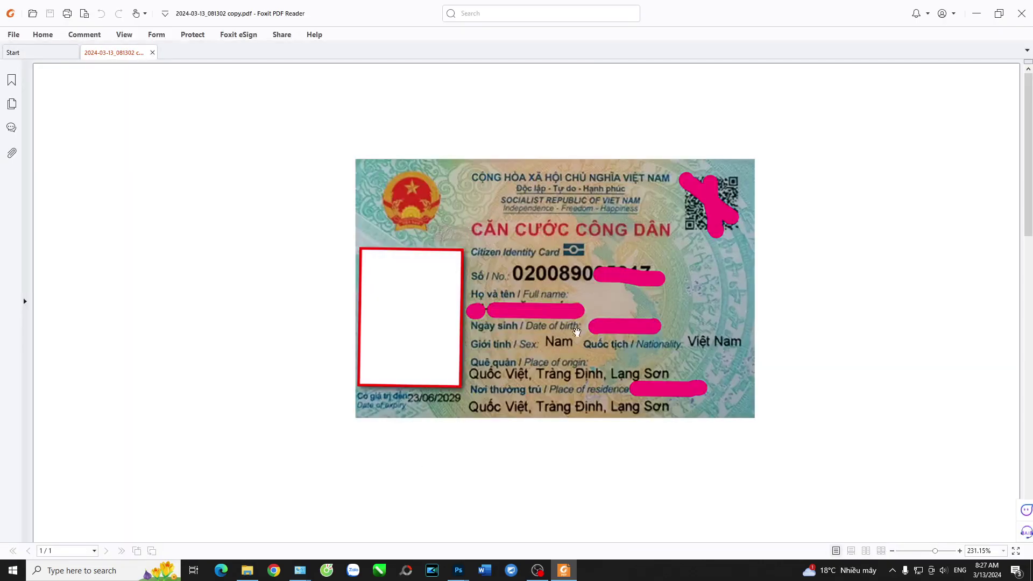
# Fit the whole PDF page in view, close Foxit, and hide Explorer to return to Photoshop
pyautogui.scroll(-3, 576, 334)
pyautogui.hotkey('ctrl', '0')
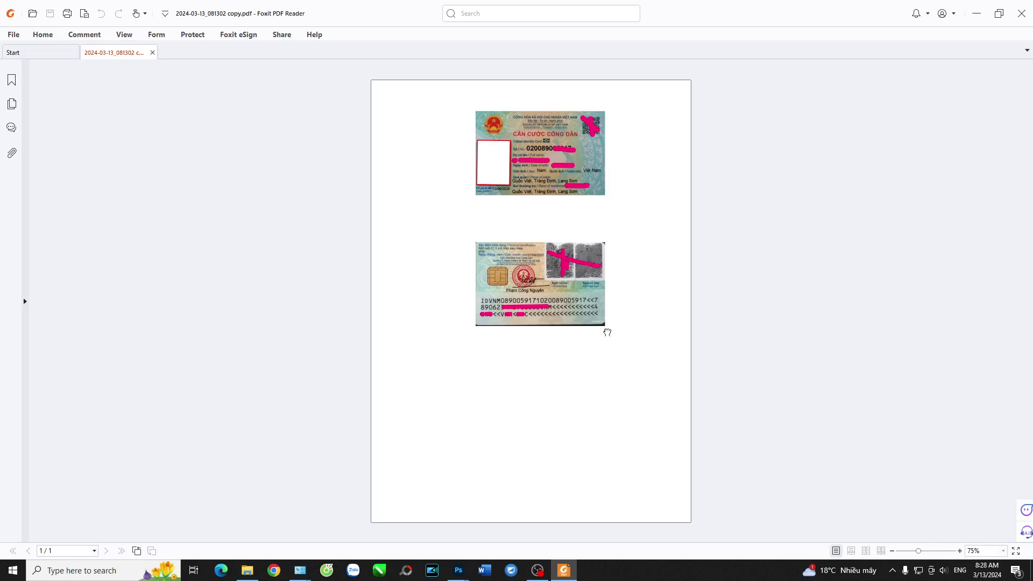
pyautogui.doubleClick(409, 5)
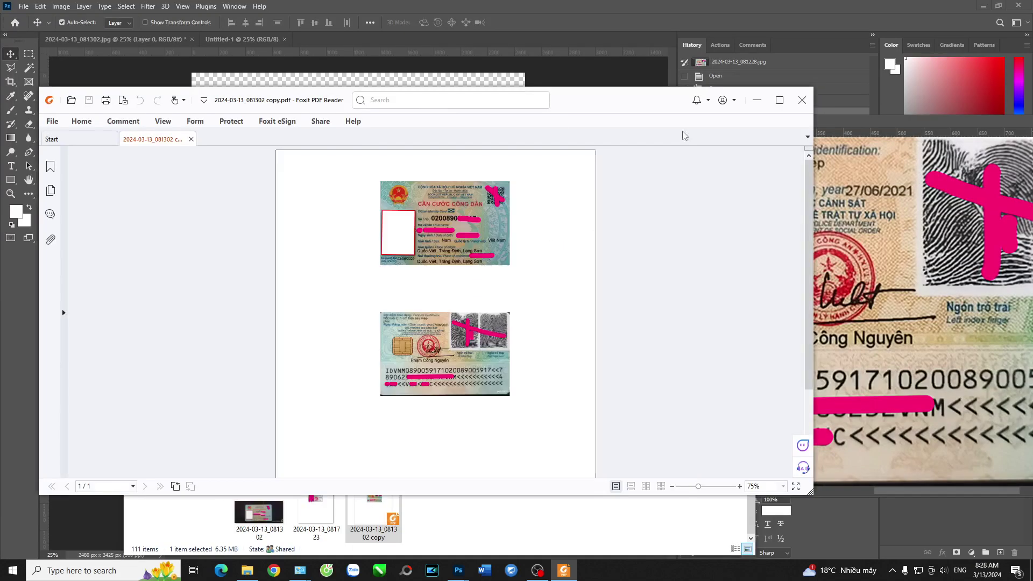
pyautogui.click(799, 103)
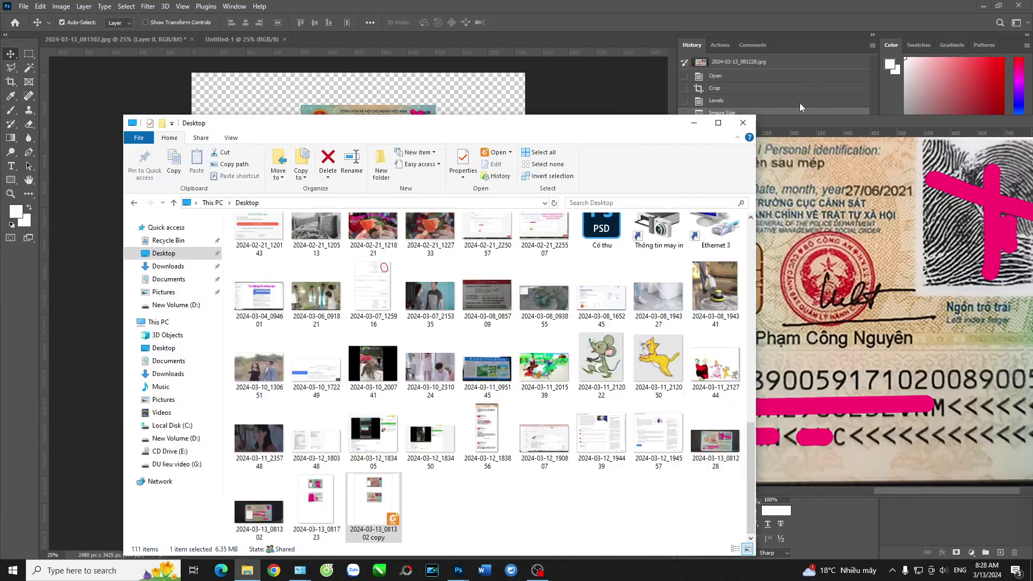
pyautogui.click(694, 122)
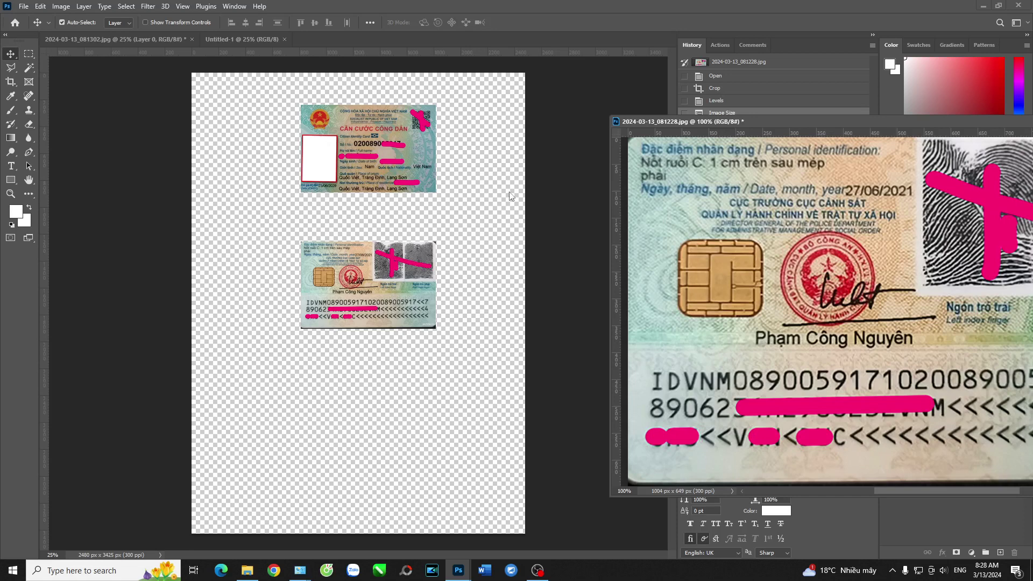
# Drag the front and back card layers vertically so they sit evenly spaced
pyautogui.click(516, 161)
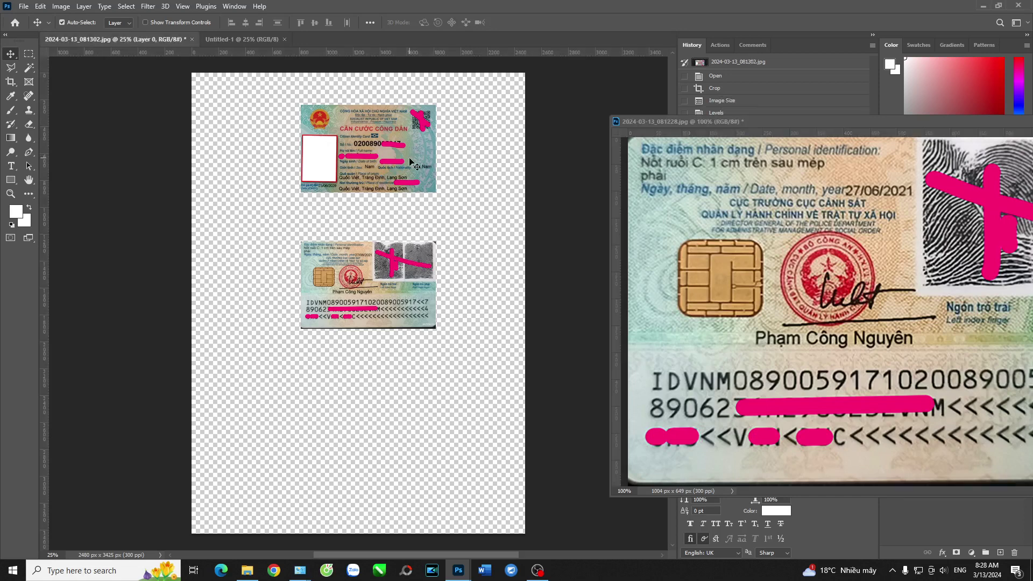
pyautogui.moveTo(409, 160)
pyautogui.mouseDown()
pyautogui.moveTo(412, 146)
pyautogui.moveTo(413, 161)
pyautogui.mouseUp()
pyautogui.moveTo(399, 266); pyautogui.dragTo(396, 277)
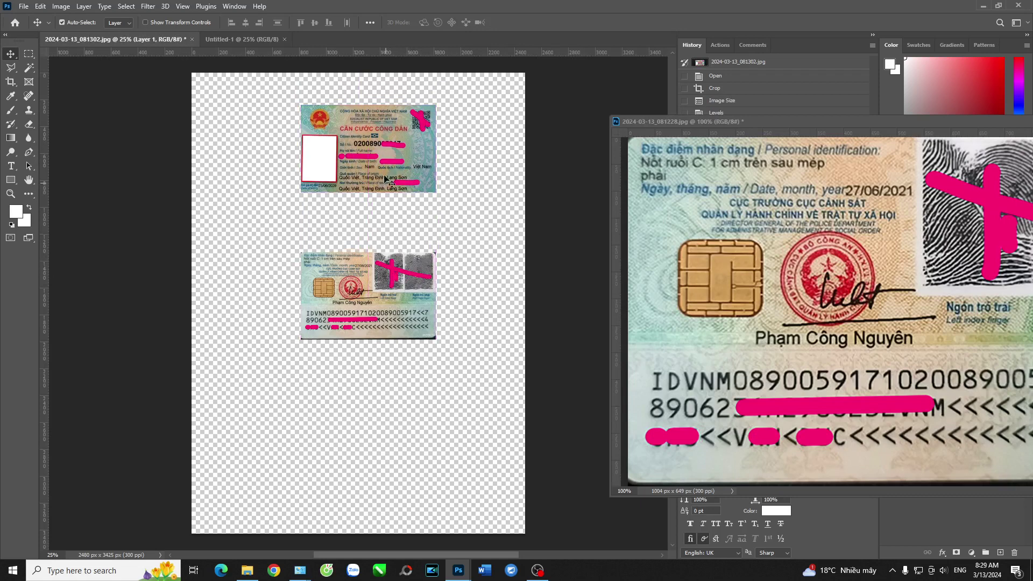
pyautogui.moveTo(389, 180); pyautogui.dragTo(390, 173)
pyautogui.moveTo(386, 281); pyautogui.dragTo(386, 273)
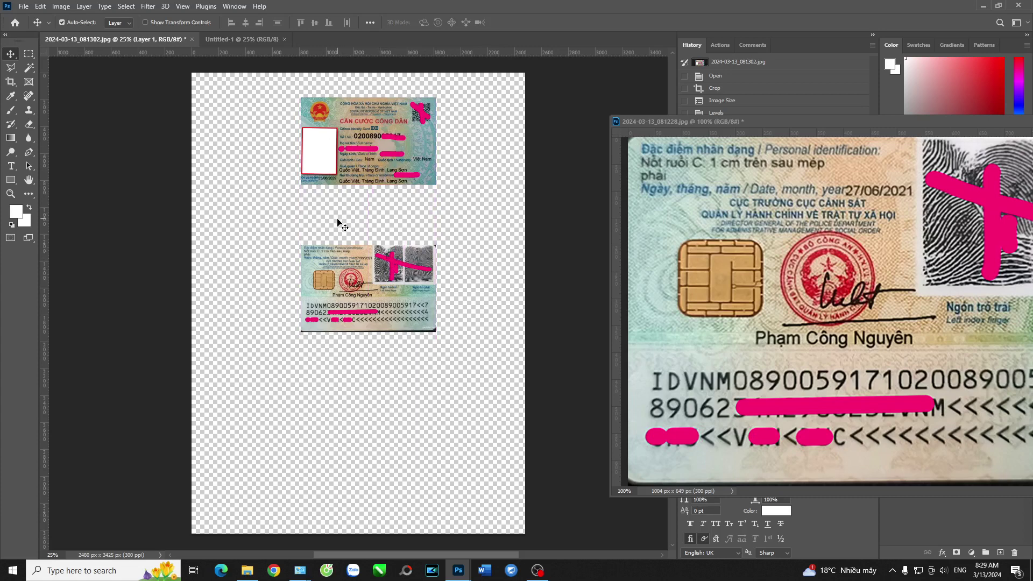
pyautogui.moveTo(358, 144); pyautogui.dragTo(358, 153)
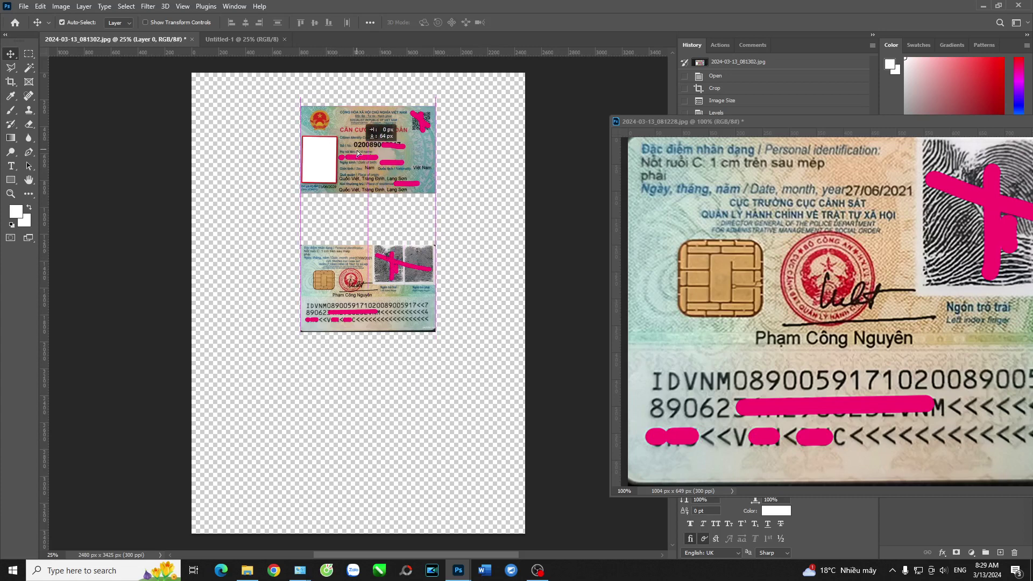
# Zoom out to check the 444 px gap between cards, then return to 25%
pyautogui.hotkey('ctrl', '-')
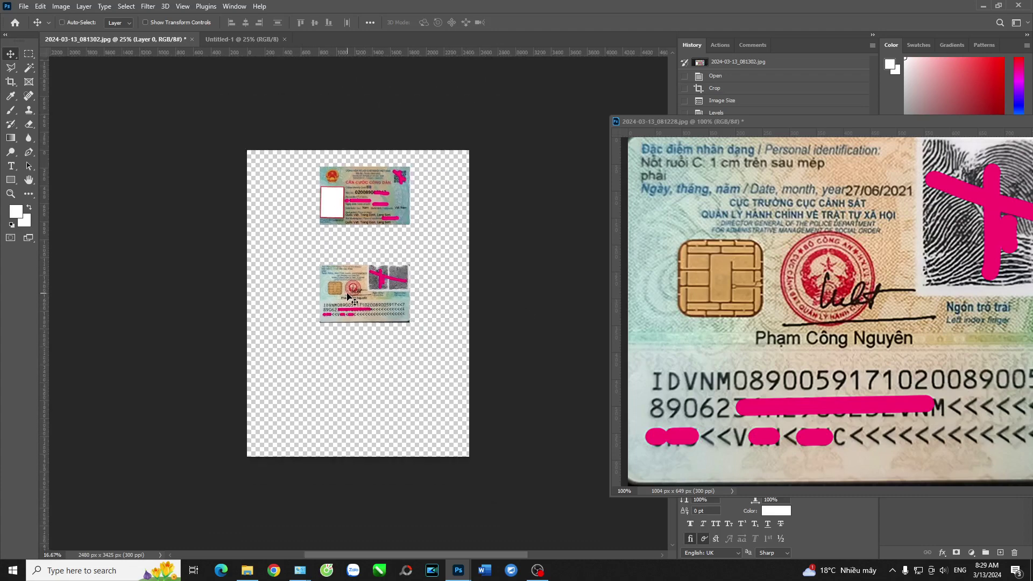
pyautogui.hotkey('ctrl', '-')
pyautogui.hotkey('ctrl', '+')
pyautogui.hotkey('ctrl', '+')
pyautogui.hotkey('ctrl', '+')
pyautogui.hotkey('ctrl', '-')
pyautogui.hotkey('ctrl', '-')
pyautogui.hotkey('ctrl', '-')
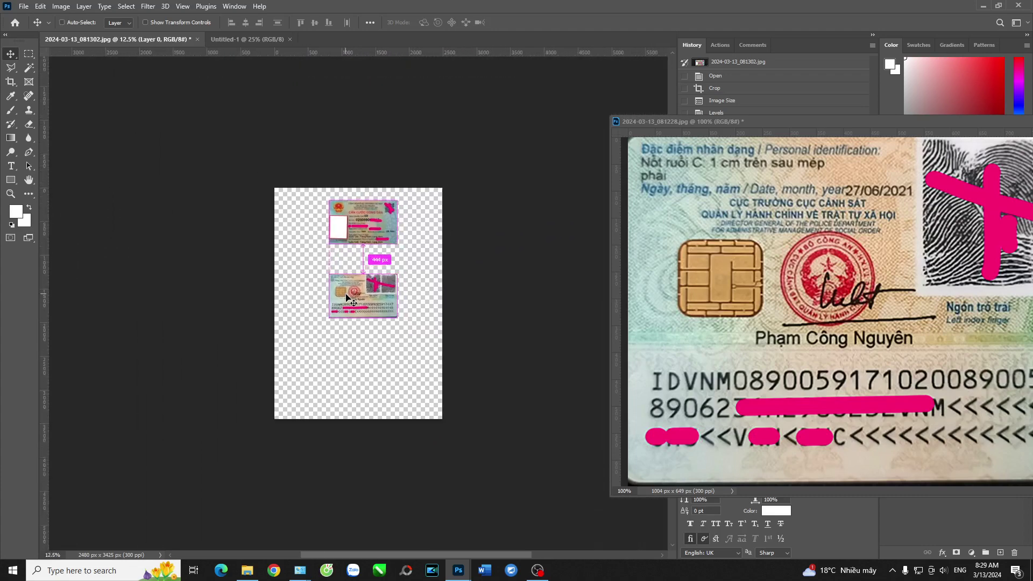
pyautogui.hotkey('ctrl', '+')
pyautogui.hotkey('ctrl', '+')
pyautogui.hotkey('ctrl', '+')
pyautogui.hotkey('ctrl', '-')
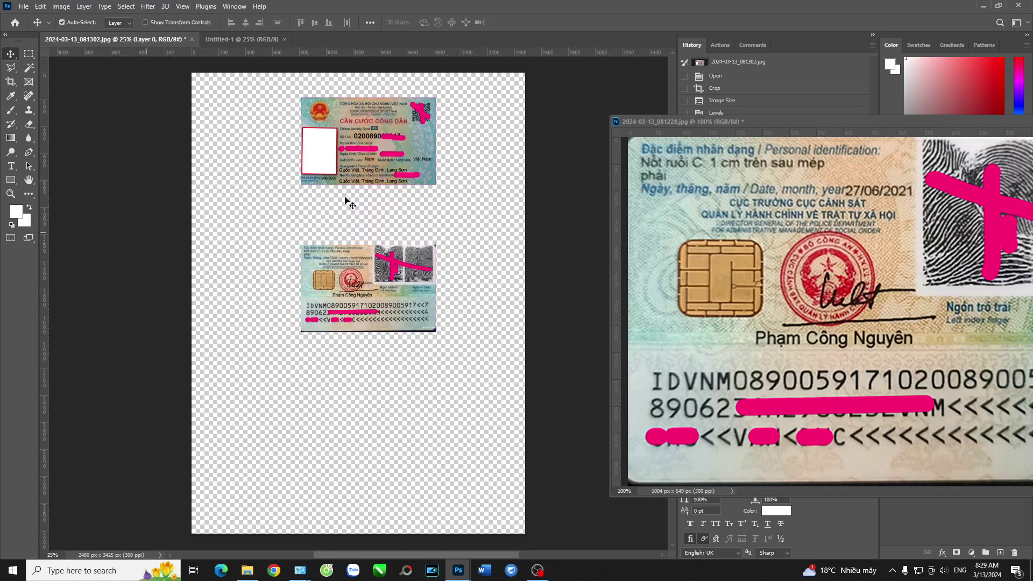
pyautogui.moveTo(716, 120)
pyautogui.mouseDown()
pyautogui.moveTo(487, 128)
pyautogui.moveTo(445, 115)
pyautogui.mouseUp()
# Unlock the back photo's Background and distort its corners with Free Transform to square the card
pyautogui.hotkey('ctrl', '-')
pyautogui.hotkey('ctrl', '-')
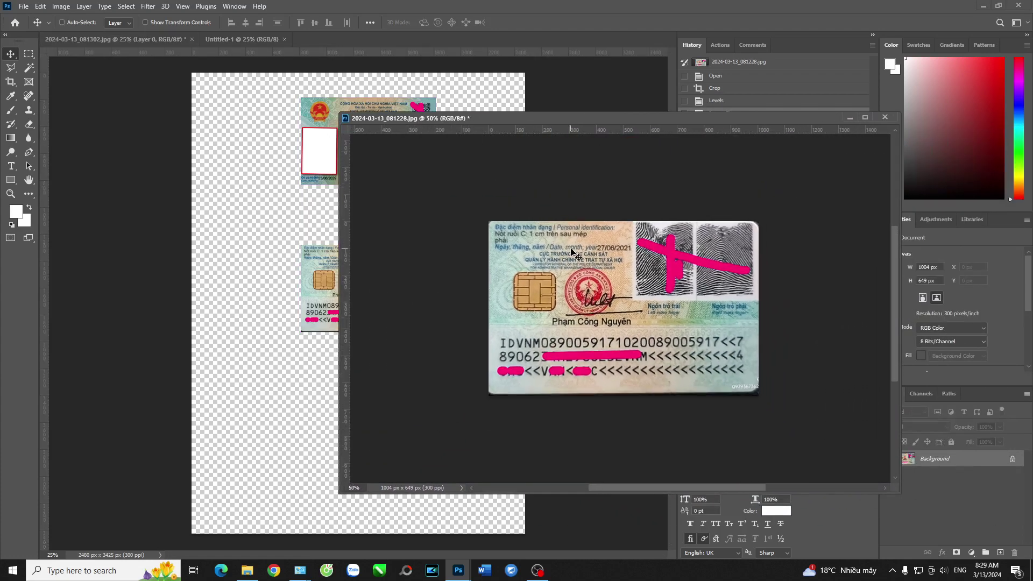
pyautogui.click(1013, 460)
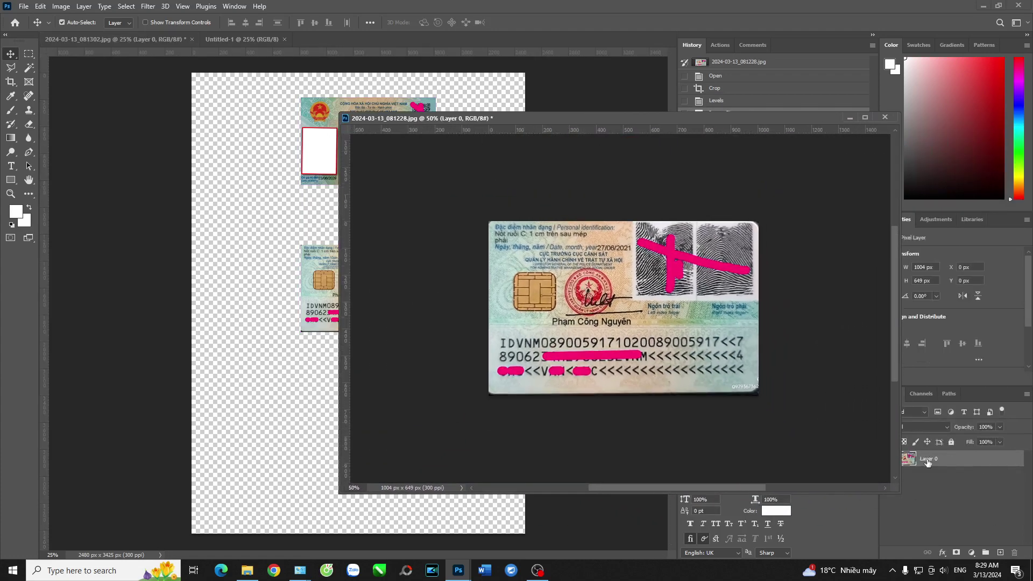
pyautogui.hotkey('ctrl', 't')
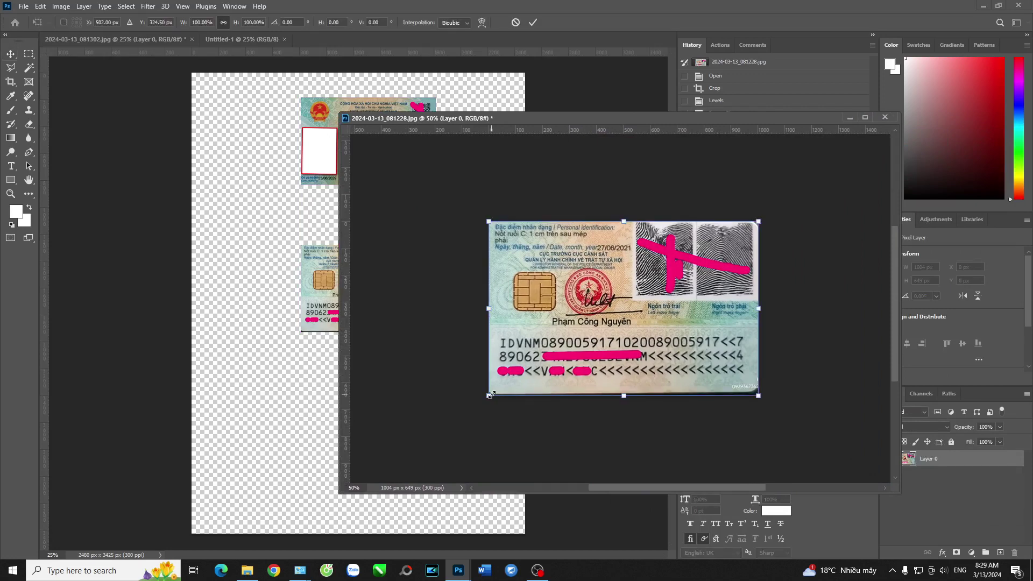
pyautogui.moveTo(490, 395); pyautogui.dragTo(494, 352)
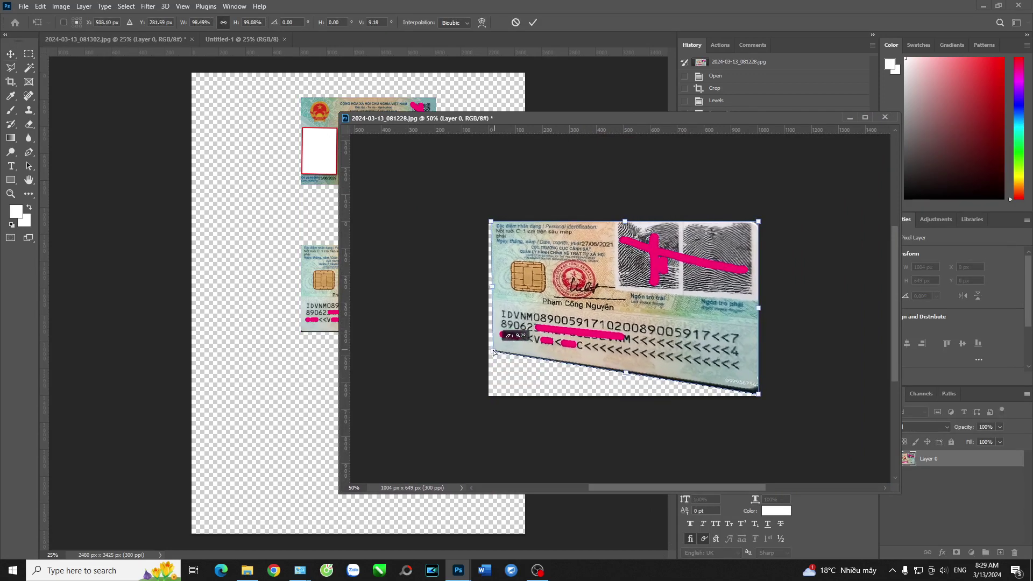
pyautogui.moveTo(493, 352)
pyautogui.mouseDown()
pyautogui.moveTo(482, 367)
pyautogui.moveTo(495, 361)
pyautogui.mouseUp()
pyautogui.moveTo(491, 221); pyautogui.dragTo(500, 230)
pyautogui.moveTo(495, 361); pyautogui.dragTo(515, 383)
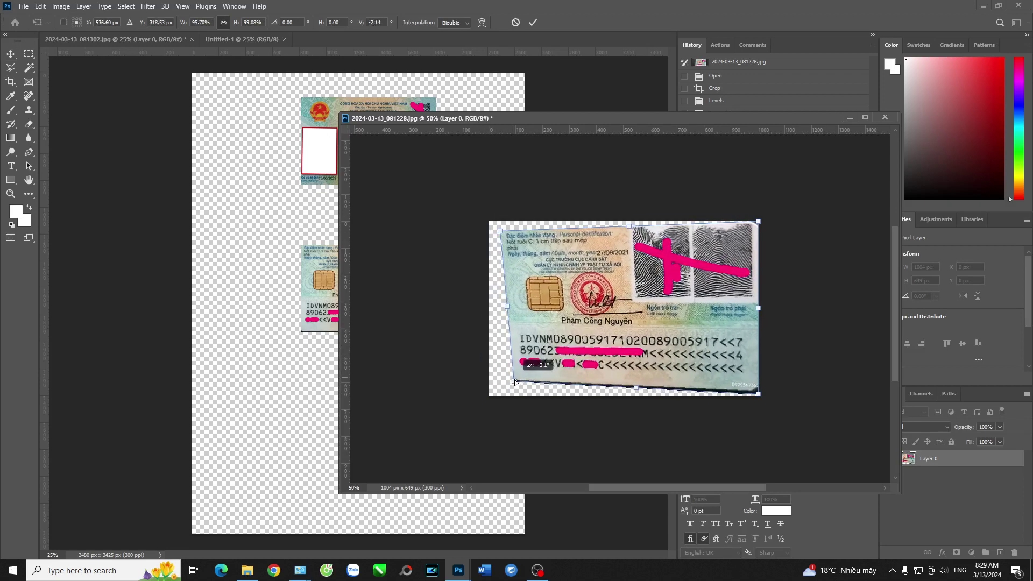
pyautogui.moveTo(758, 394); pyautogui.dragTo(741, 369)
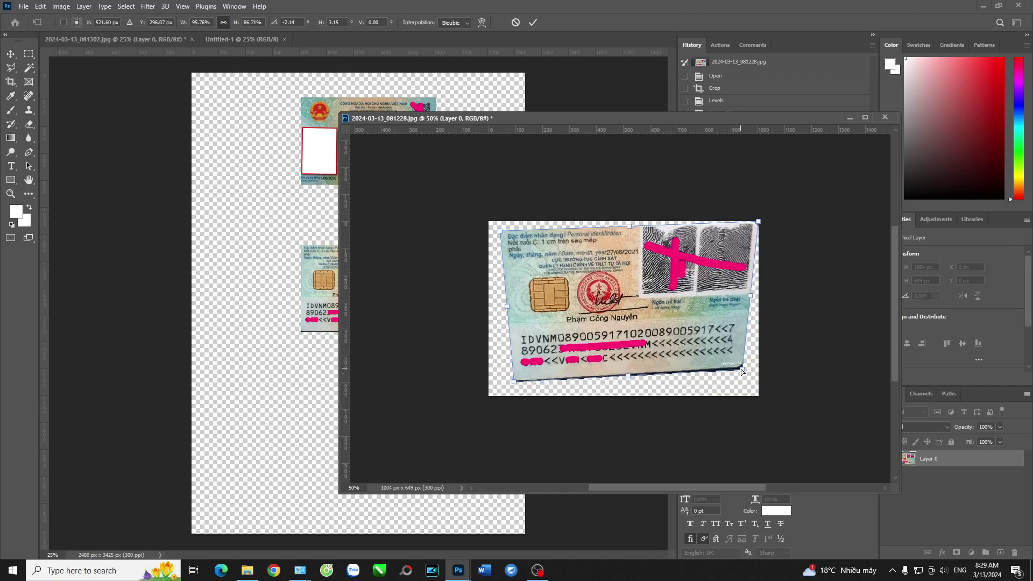
pyautogui.press('Return')
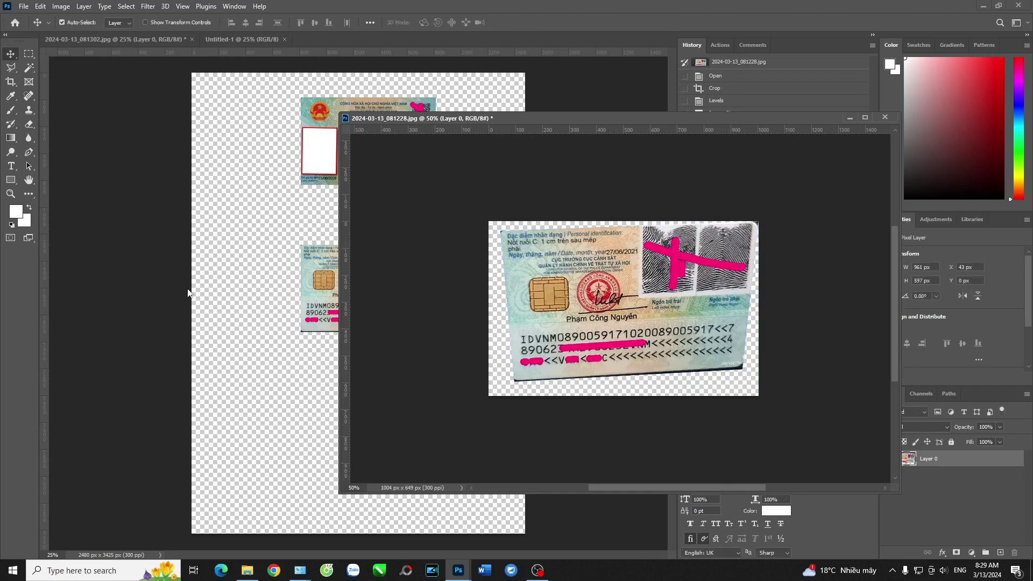
# Reposition the card and apply a second Free Transform to straighten all four corners
pyautogui.moveTo(618, 286)
pyautogui.mouseDown()
pyautogui.moveTo(582, 305)
pyautogui.moveTo(607, 287)
pyautogui.mouseUp()
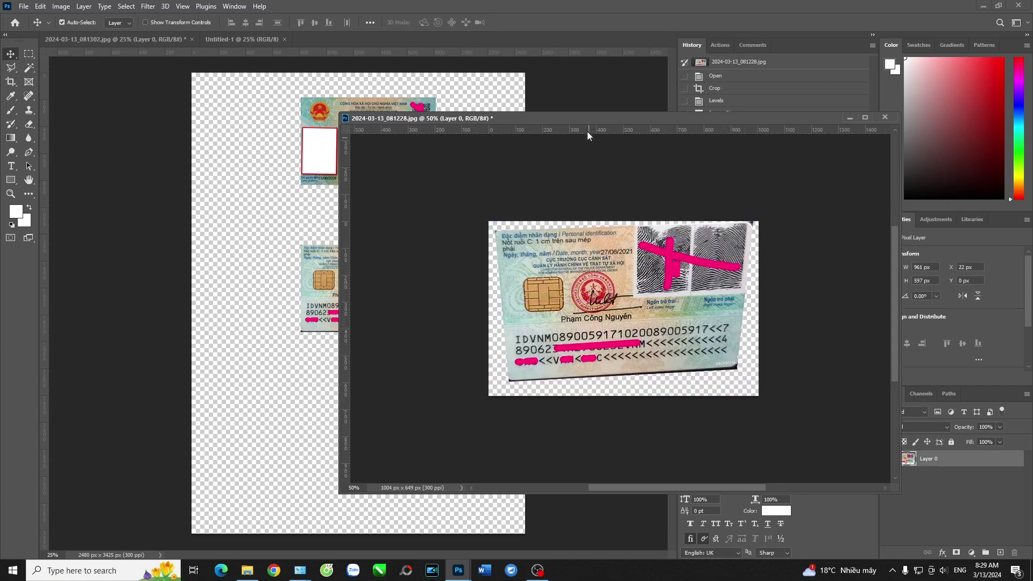
pyautogui.moveTo(593, 117); pyautogui.dragTo(626, 101)
pyautogui.press('ctrl')
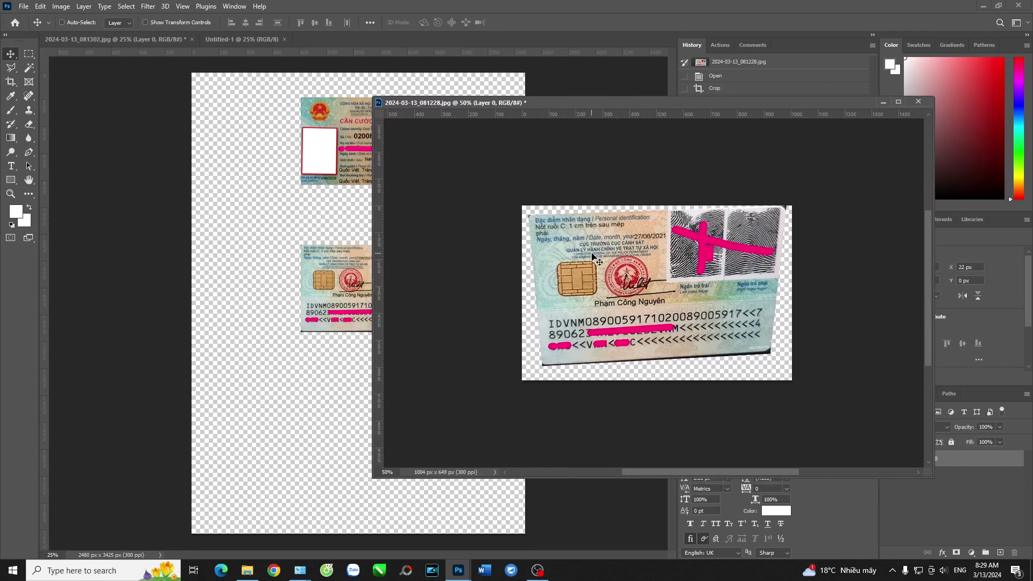
pyautogui.hotkey('ctrl', 't')
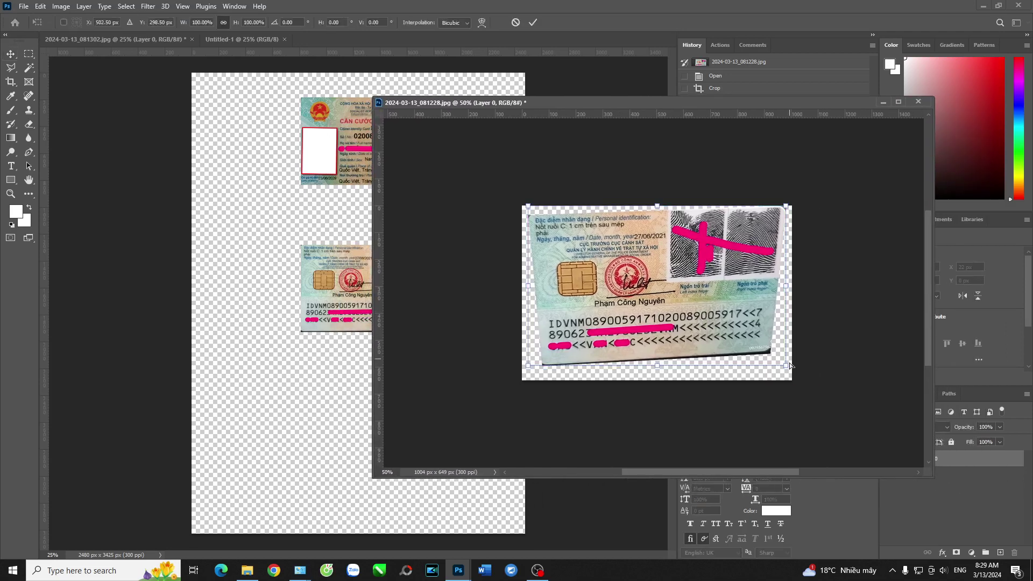
pyautogui.moveTo(787, 366); pyautogui.dragTo(807, 404)
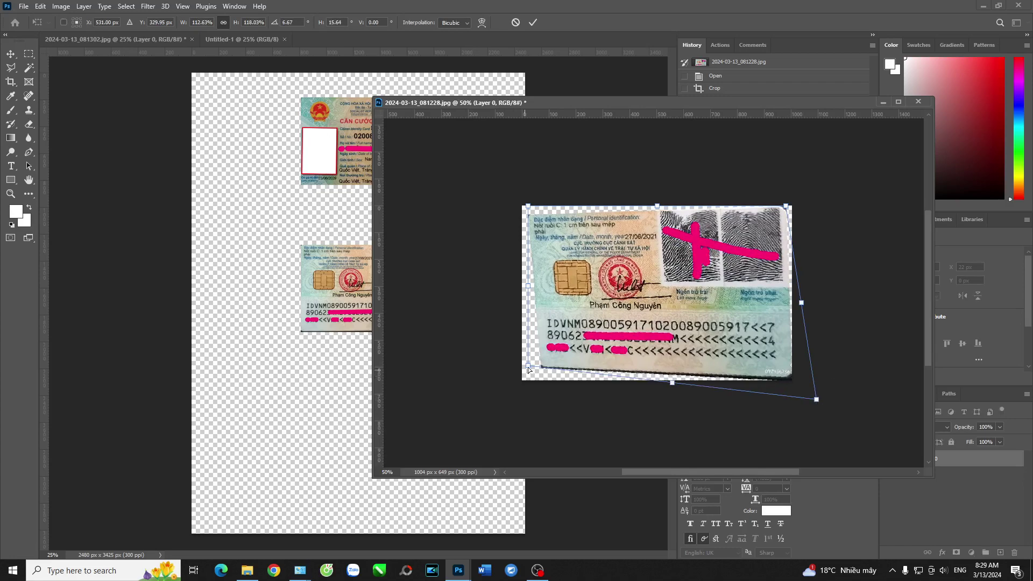
pyautogui.moveTo(528, 365); pyautogui.dragTo(506, 379)
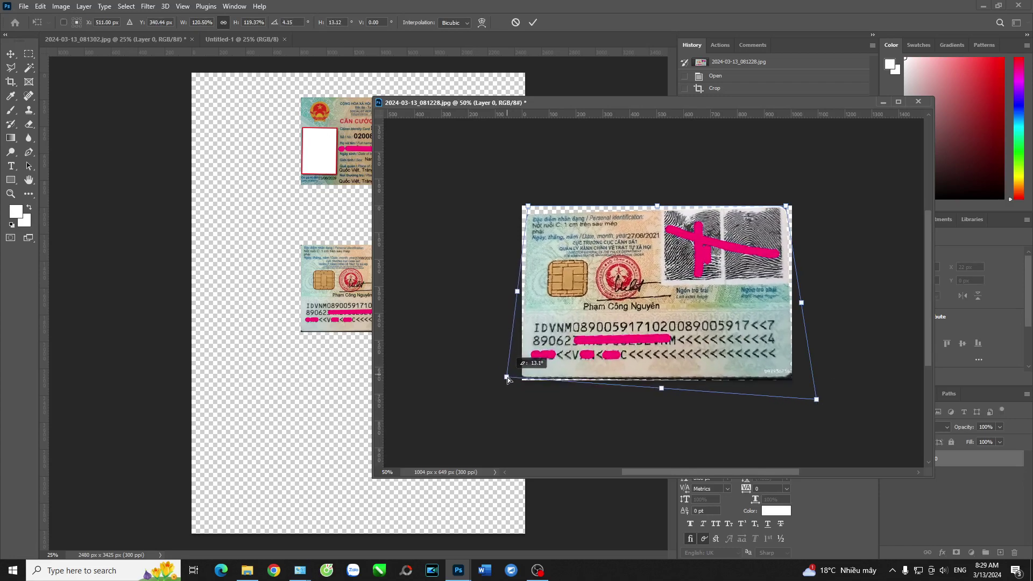
pyautogui.moveTo(528, 206); pyautogui.dragTo(521, 196)
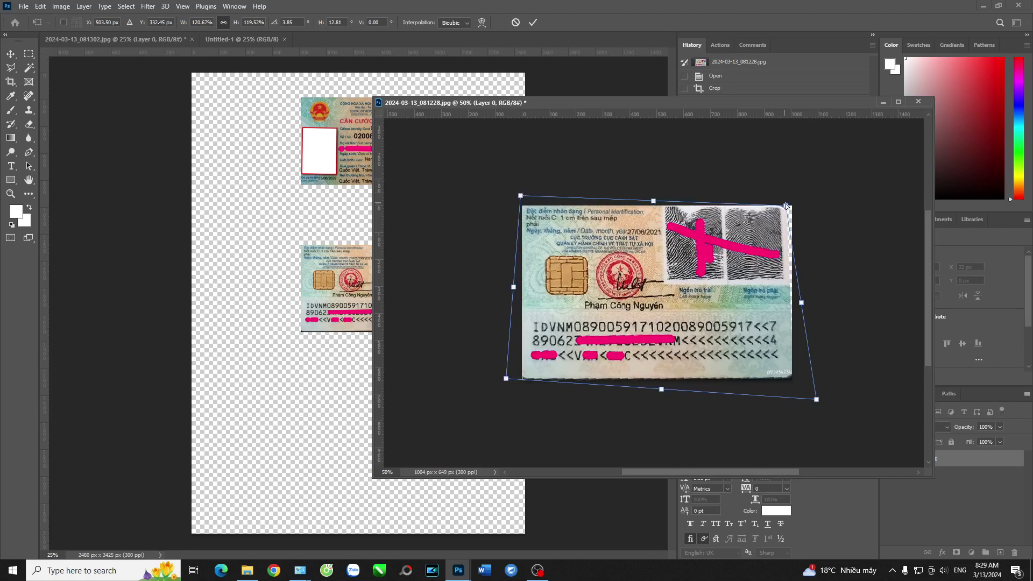
pyautogui.moveTo(785, 205); pyautogui.dragTo(793, 205)
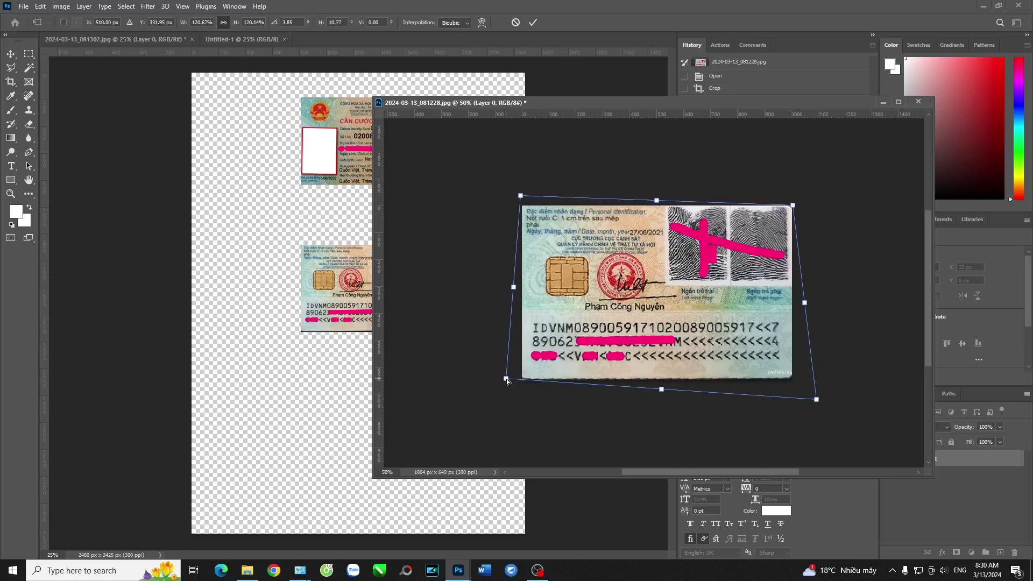
pyautogui.moveTo(506, 379); pyautogui.dragTo(506, 380)
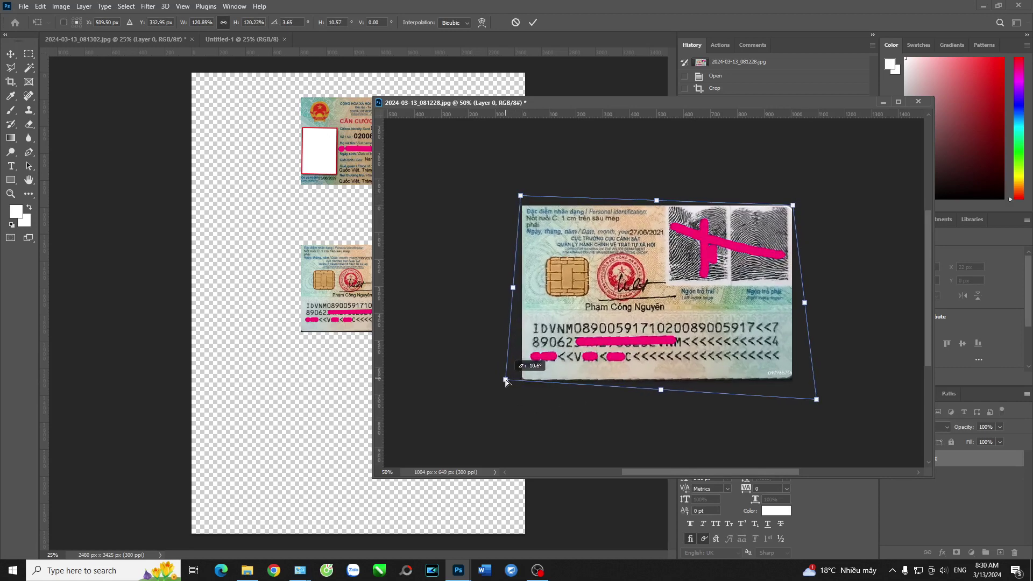
pyautogui.press('Return')
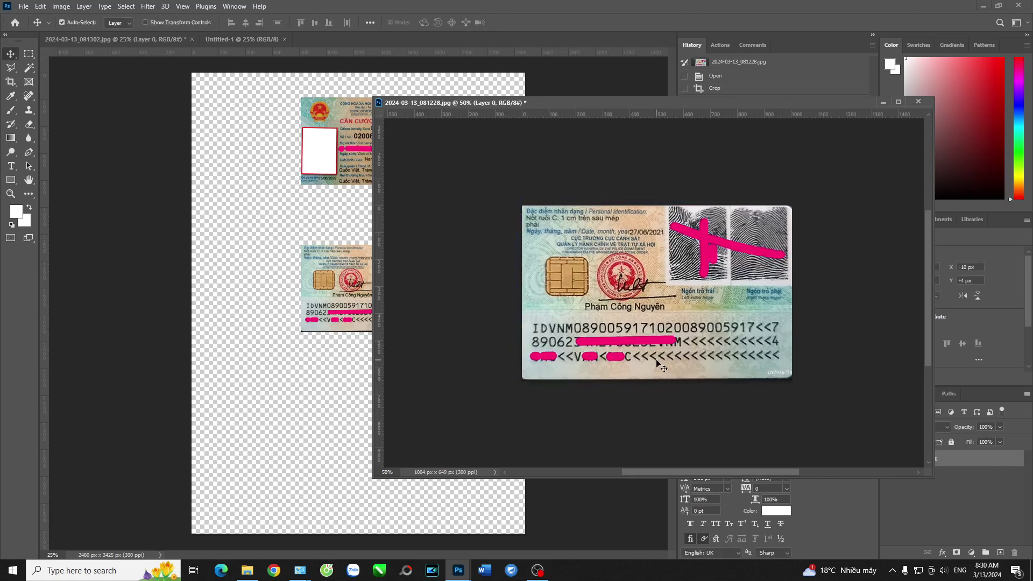
pyautogui.moveTo(656, 102); pyautogui.dragTo(719, 86)
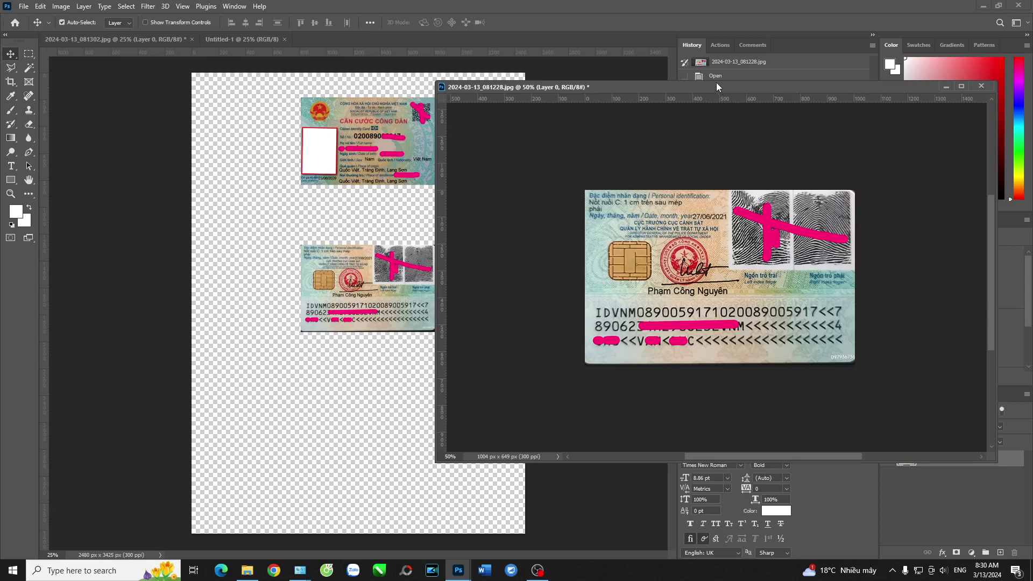
pyautogui.moveTo(717, 86)
pyautogui.mouseDown()
pyautogui.moveTo(773, 113)
pyautogui.moveTo(744, 70)
pyautogui.moveTo(796, 126)
pyautogui.moveTo(759, 118)
pyautogui.moveTo(793, 97)
pyautogui.moveTo(725, 96)
pyautogui.moveTo(698, 195)
pyautogui.moveTo(700, 64)
pyautogui.moveTo(690, 94)
pyautogui.moveTo(563, 84)
pyautogui.moveTo(352, 102)
pyautogui.moveTo(714, 91)
pyautogui.mouseUp()
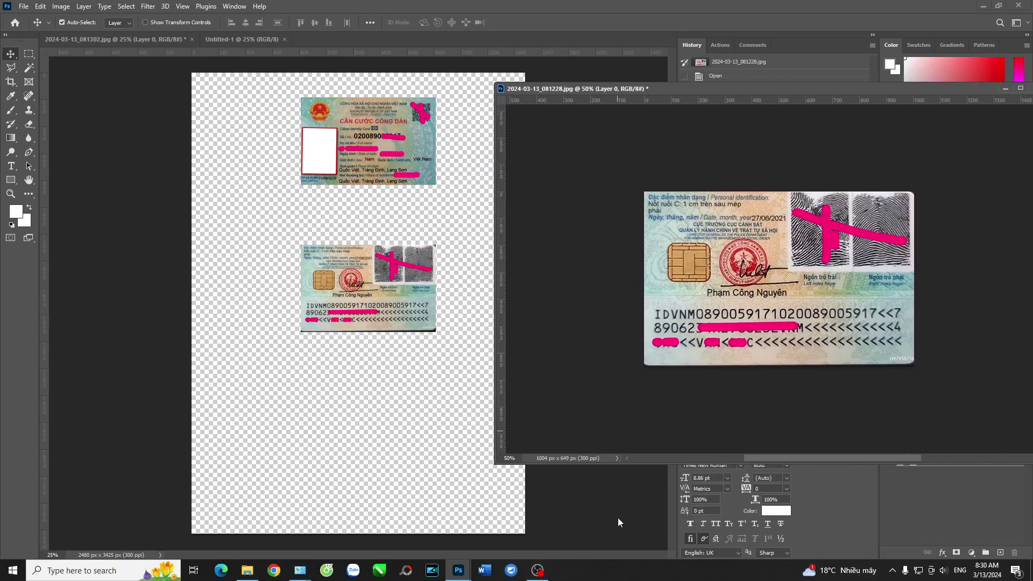